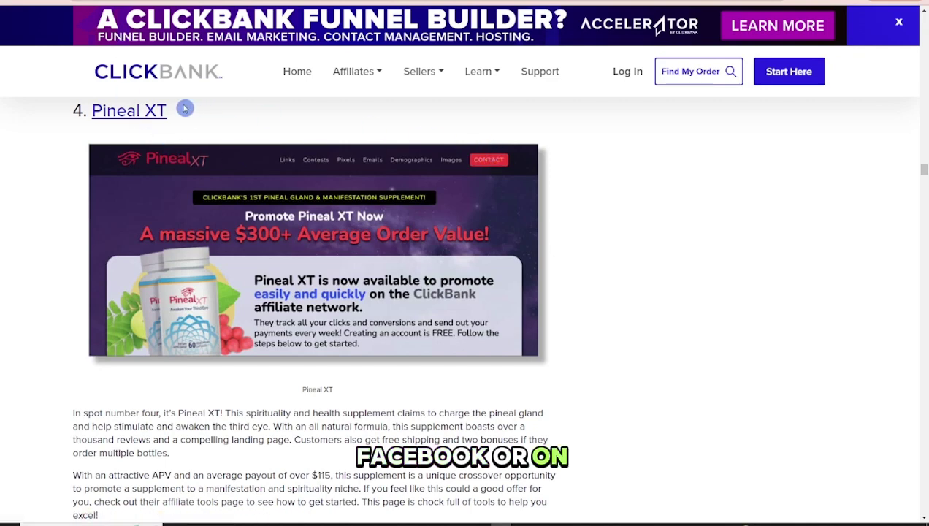
# Review the Pineal XT offer's statistics in the ClickBank article and its average earnings per conversion in the marketplace listing
pyautogui.scroll(-2, 613, 287)
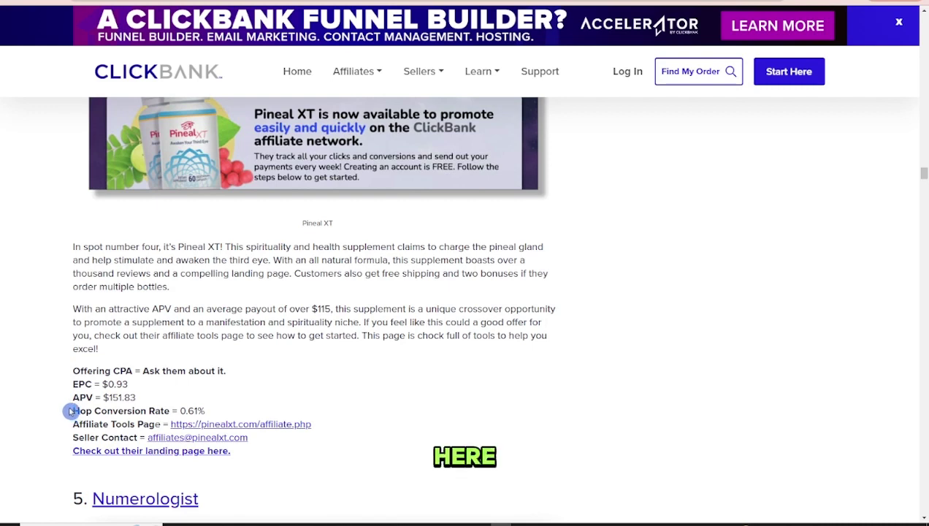
pyautogui.moveTo(70, 412); pyautogui.dragTo(225, 411)
pyautogui.click(335, 380)
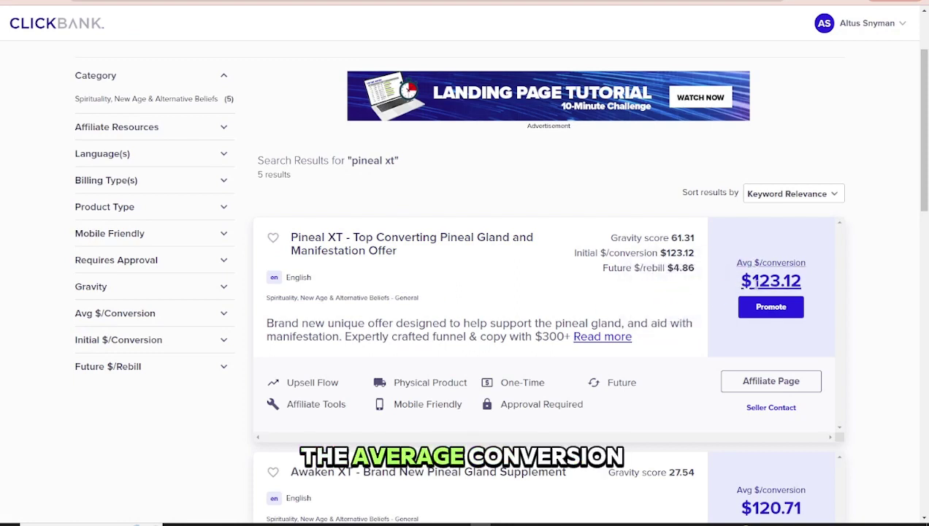
pyautogui.moveTo(738, 286)
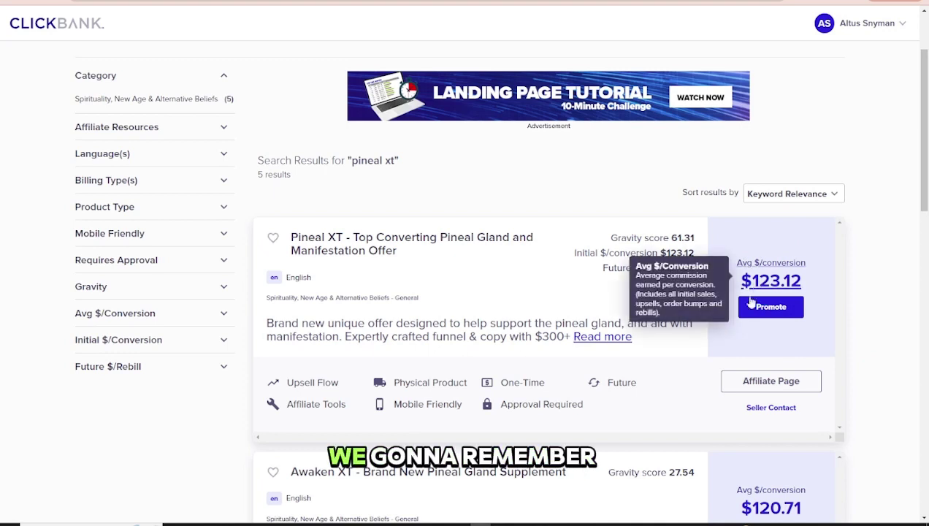
pyautogui.moveTo(770, 286)
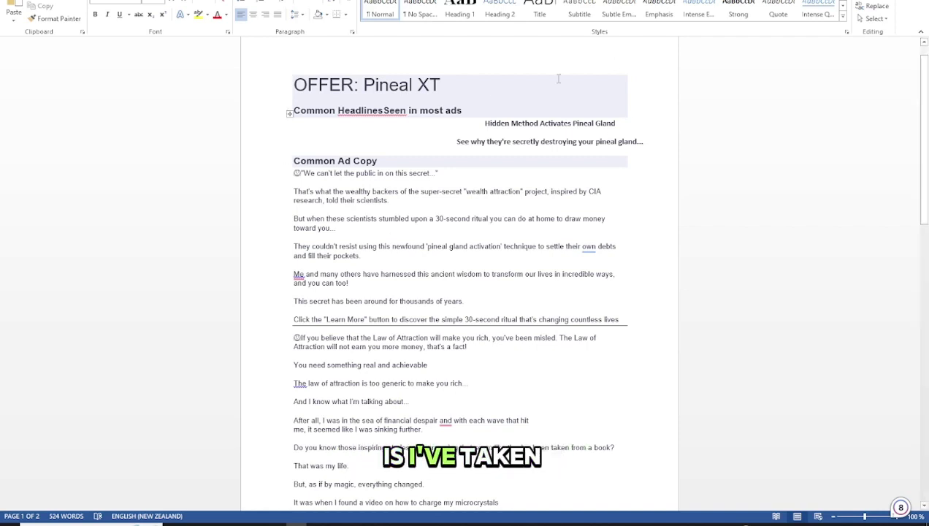
# In the Word document, read through the common headlines and ad copy collected for the Pineal XT offer
pyautogui.doubleClick(501, 123)
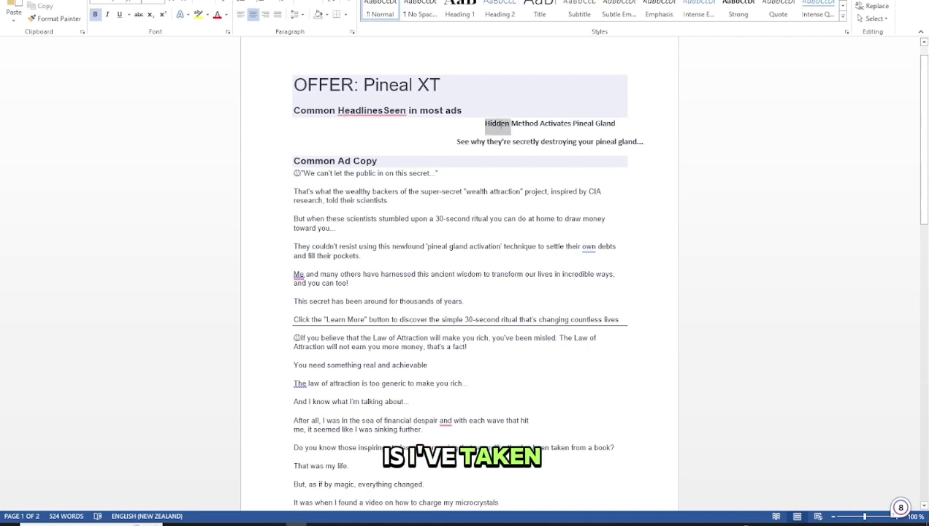
pyautogui.doubleClick(478, 141)
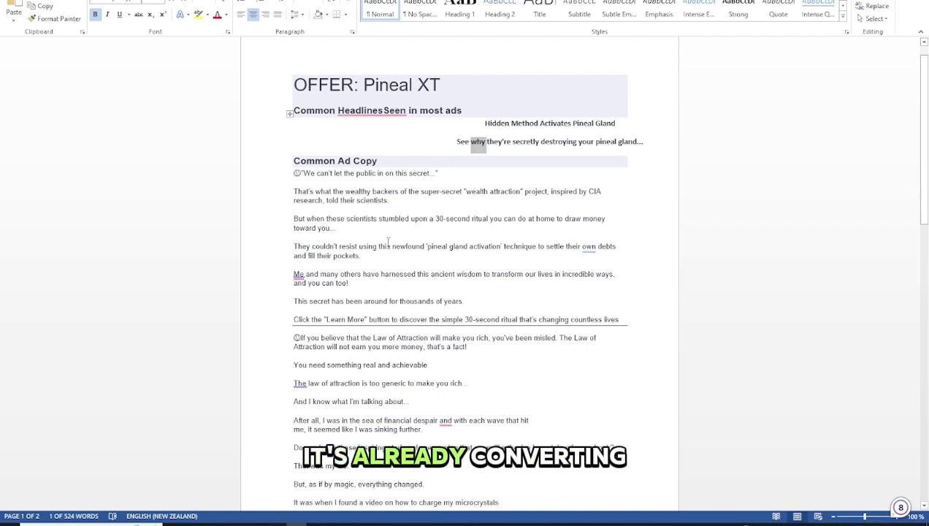
pyautogui.click(329, 183)
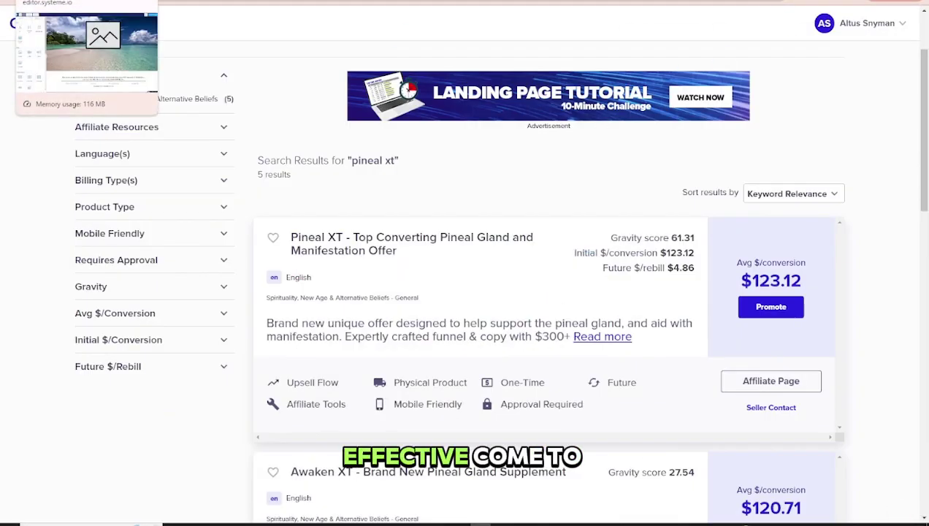
# Switch to the systeme.io page editor and fill the image placeholder with the existing image PinalXTLander1.jpg
pyautogui.click(58, 2)
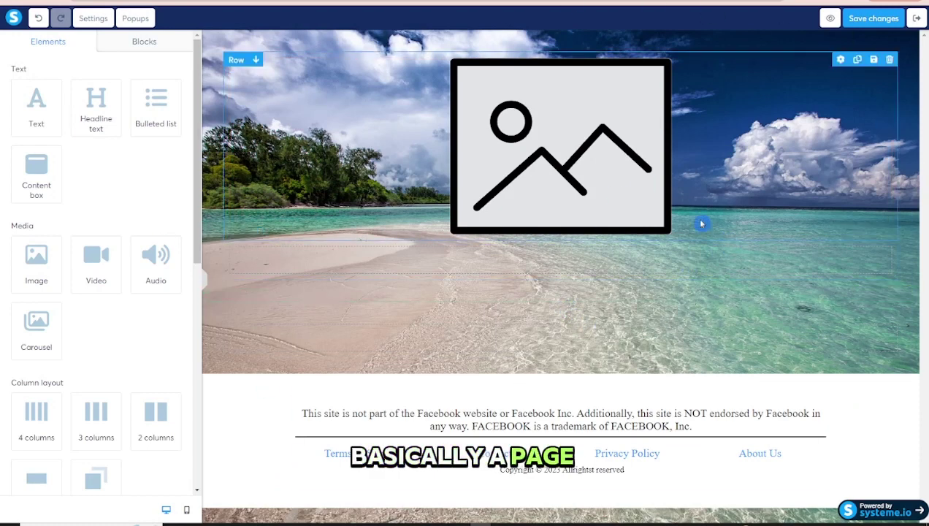
pyautogui.click(533, 150)
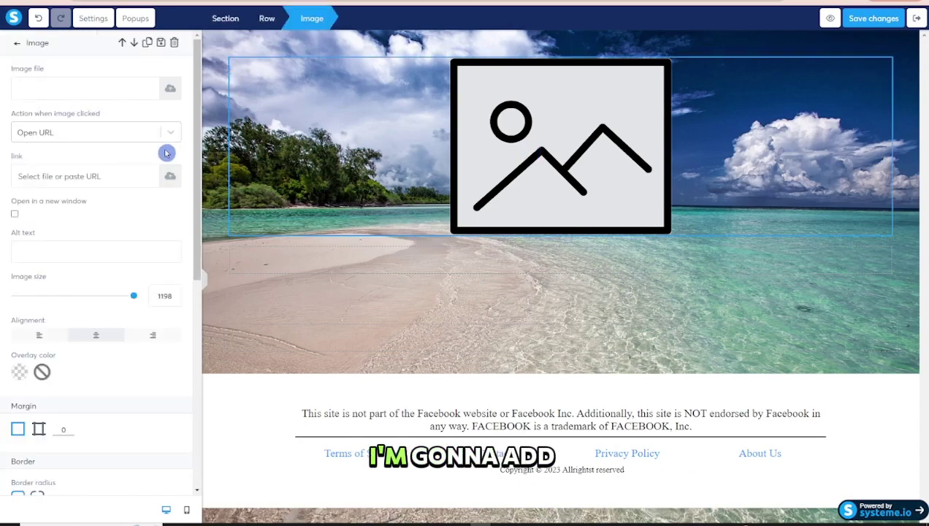
pyautogui.click(174, 89)
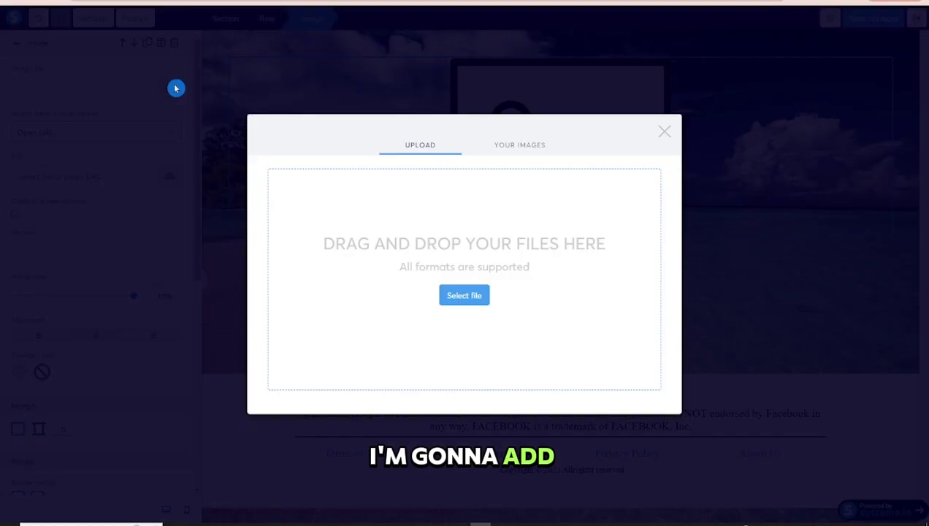
pyautogui.click(521, 150)
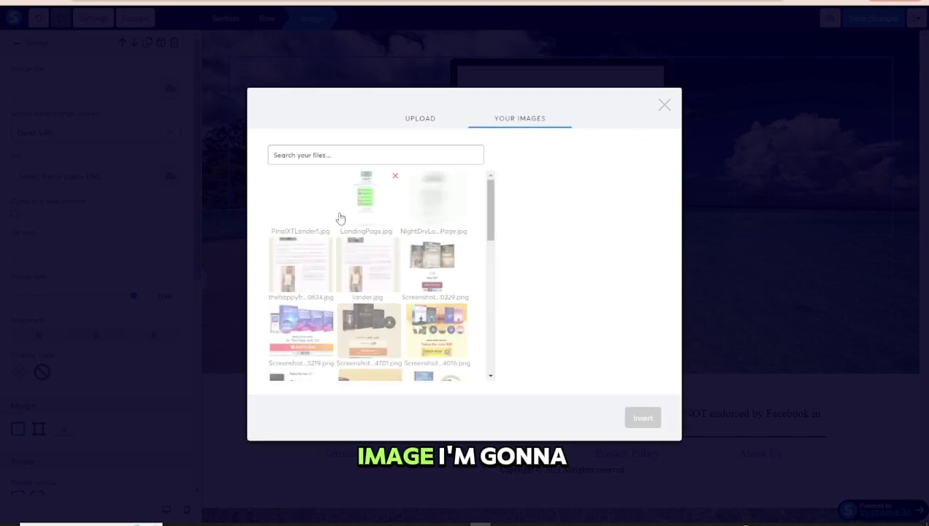
pyautogui.click(297, 216)
pyautogui.click(642, 431)
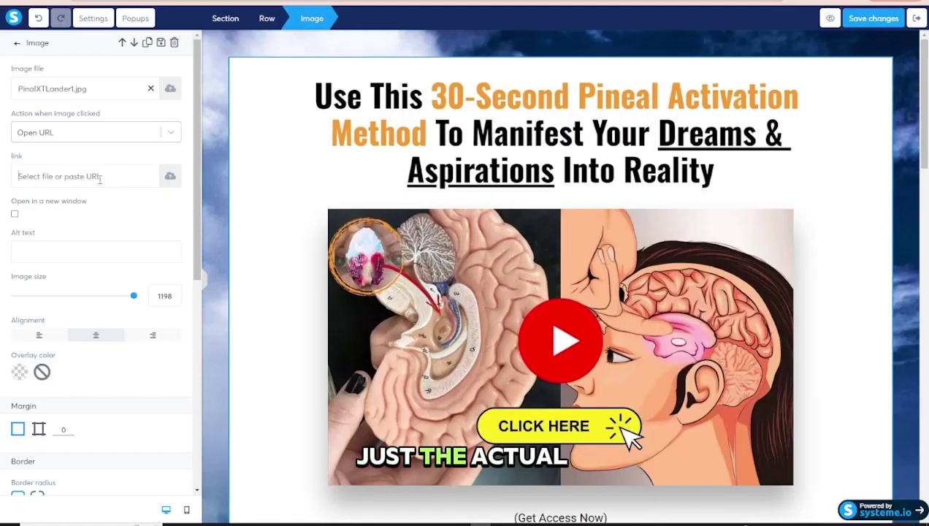
pyautogui.write('https://pinealxt.com/')
pyautogui.click(128, 234)
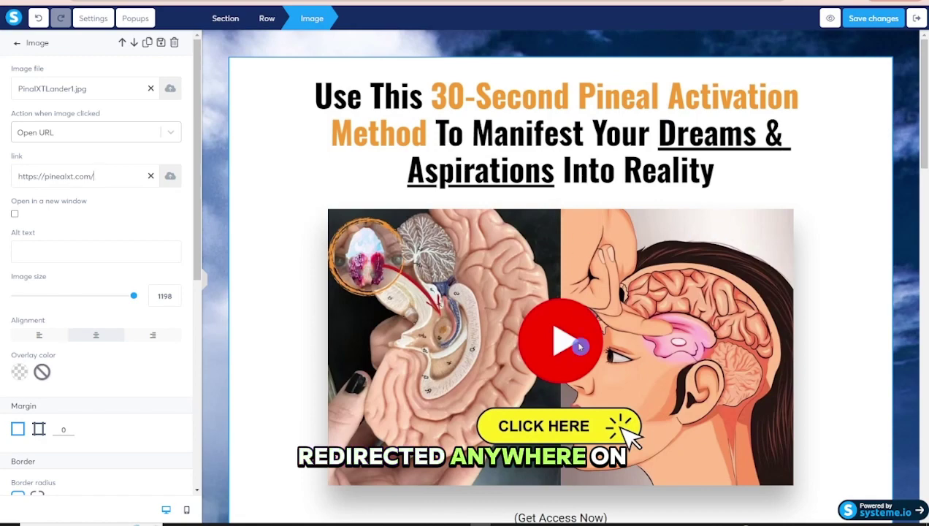
pyautogui.click(911, 145)
# Check the landing page from headline to footer, first in the editor and again in the page preview
pyautogui.scroll(-5, 894, 146)
pyautogui.scroll(-8, 902, 142)
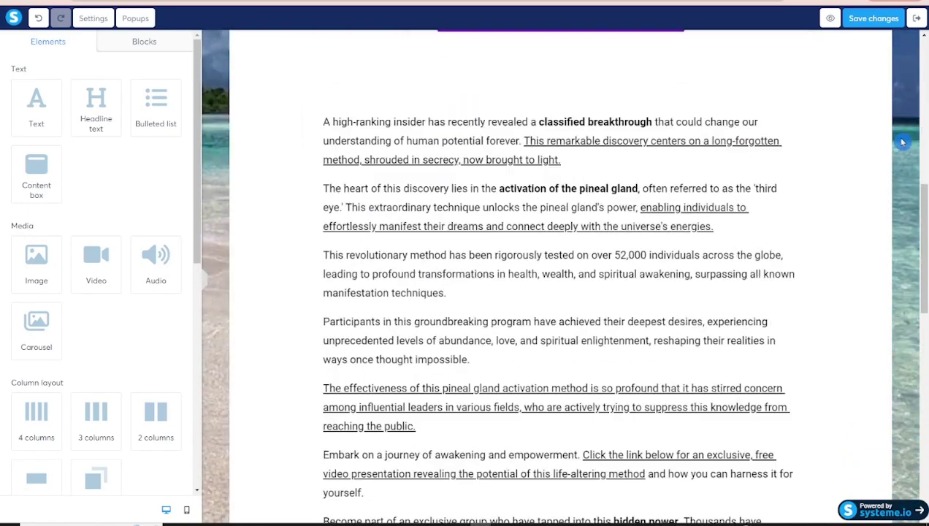
pyautogui.scroll(-3, 903, 143)
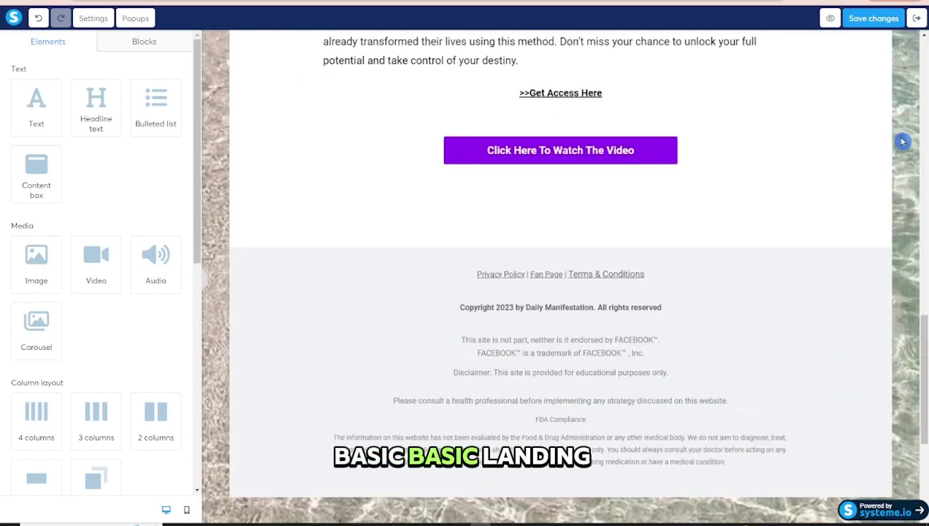
pyautogui.scroll(9, 902, 142)
pyautogui.scroll(4, 902, 142)
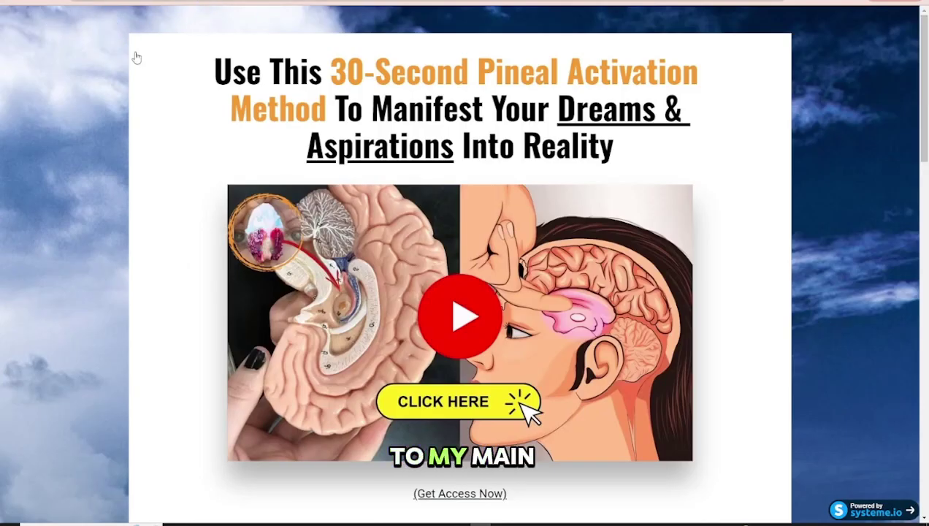
pyautogui.scroll(-5, 527, 45)
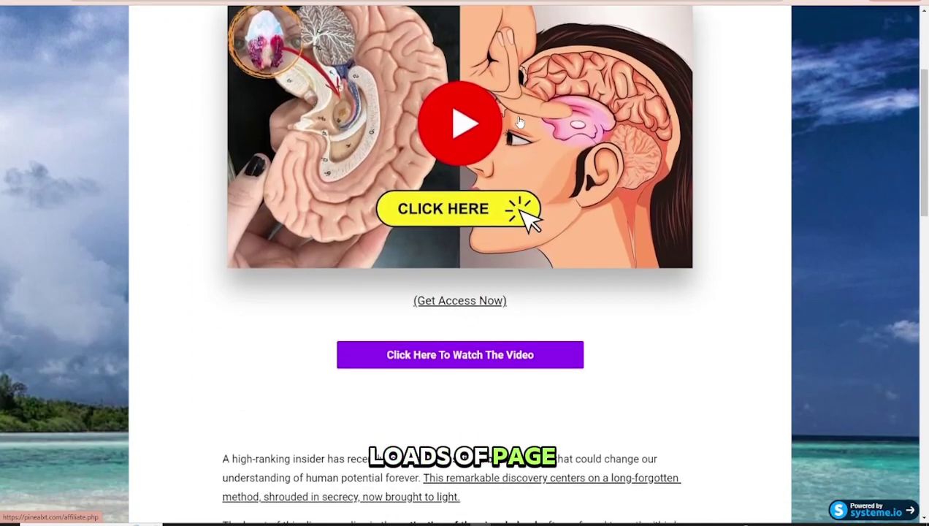
pyautogui.scroll(-8, 513, 436)
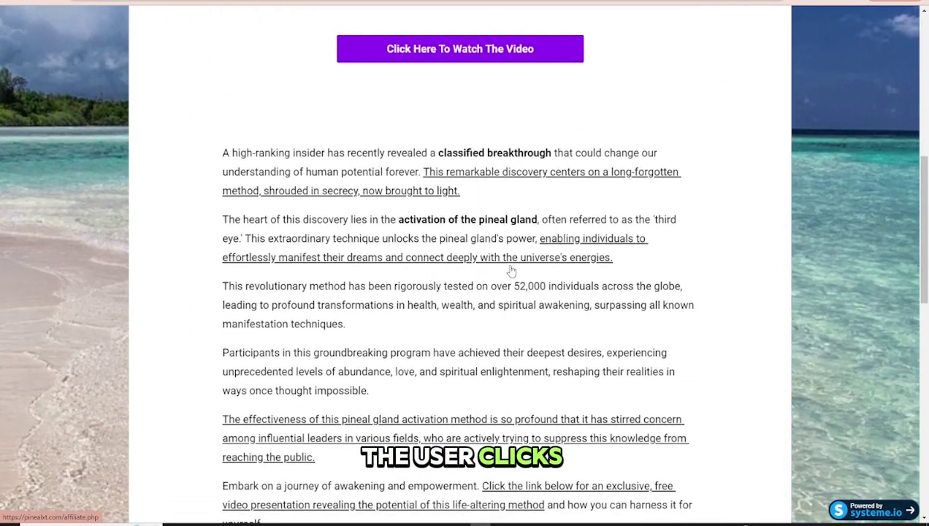
pyautogui.scroll(-3, 292, 191)
pyautogui.scroll(5, 384, 166)
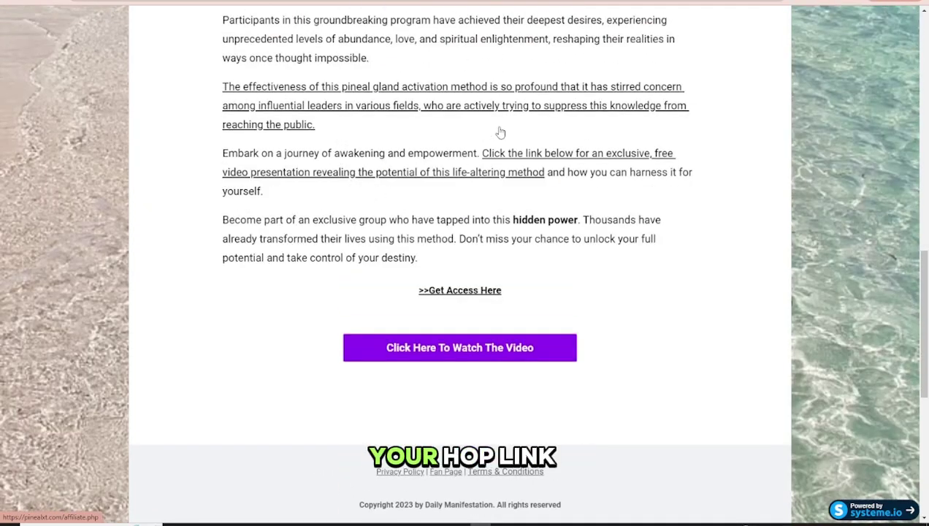
# Open the Pineal XT affiliate page and look through its affiliate program benefits and earnings section
pyautogui.click(828, 124)
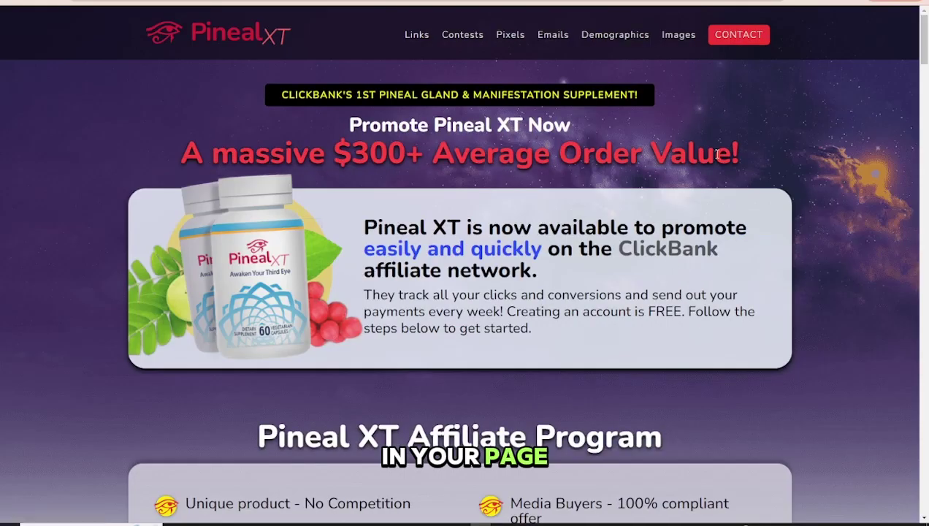
pyautogui.scroll(-1, 701, 157)
pyautogui.scroll(-1, 697, 164)
pyautogui.scroll(2, 679, 146)
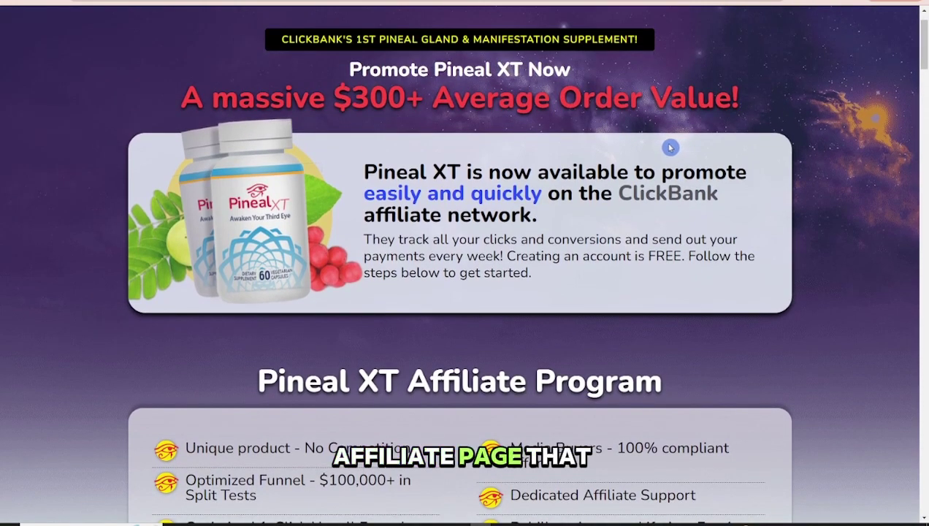
pyautogui.scroll(-3, 669, 147)
pyautogui.scroll(-2, 666, 146)
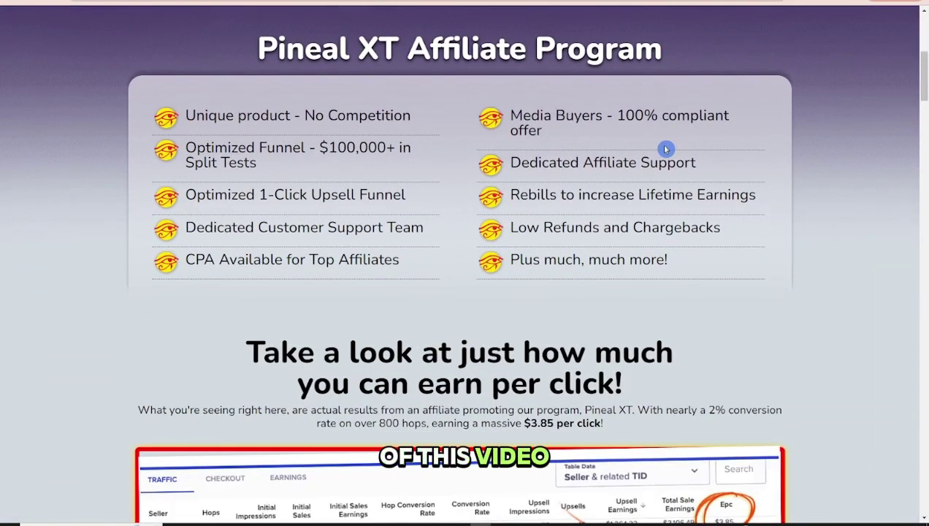
pyautogui.scroll(-3, 666, 150)
pyautogui.scroll(10, 666, 150)
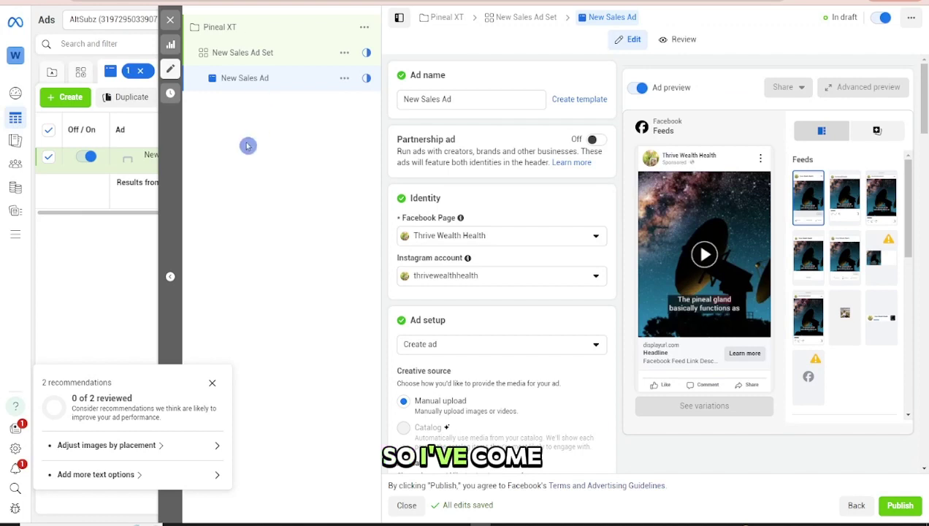
# In Meta Ads Manager, give the Pineal XT campaign's New Sales Ad Set the Brainwave pixel and the Purchase conversion event
pyautogui.click(220, 30)
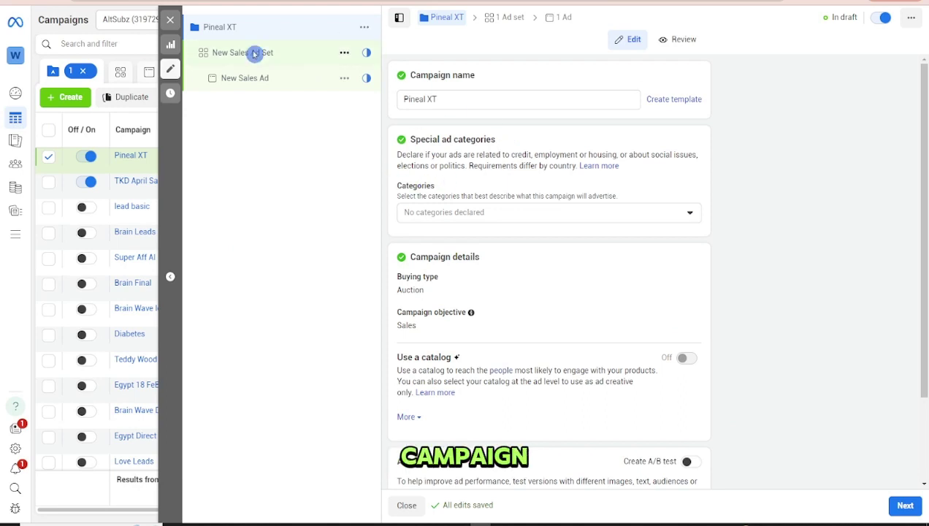
pyautogui.click(267, 69)
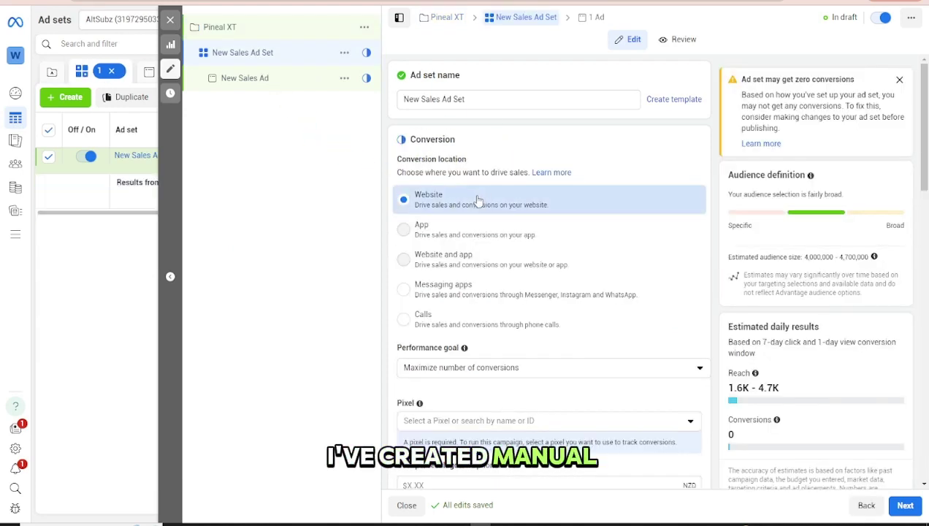
pyautogui.scroll(-2, 497, 207)
pyautogui.click(535, 255)
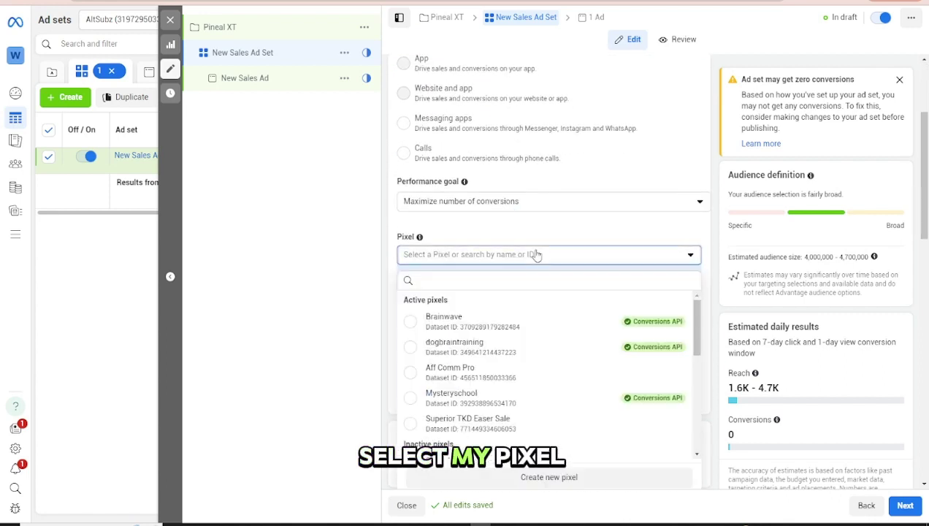
pyautogui.click(510, 325)
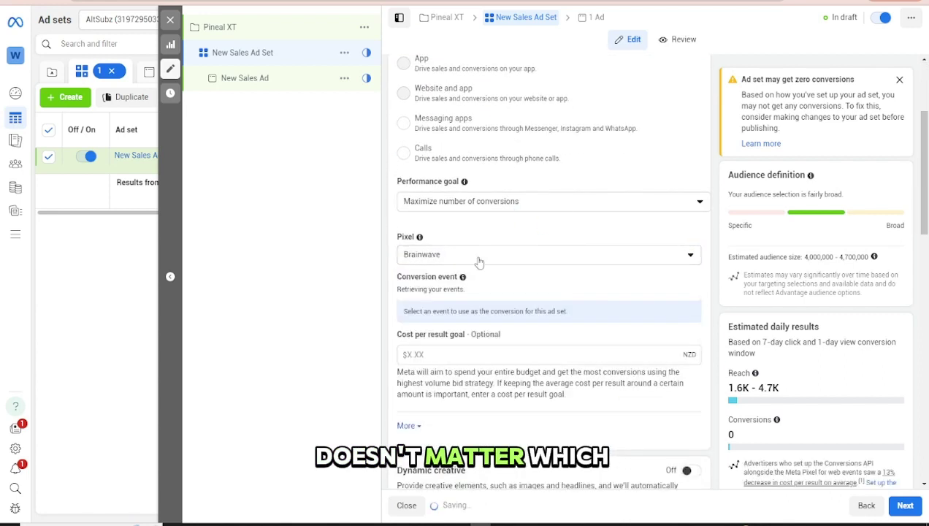
pyautogui.click(485, 294)
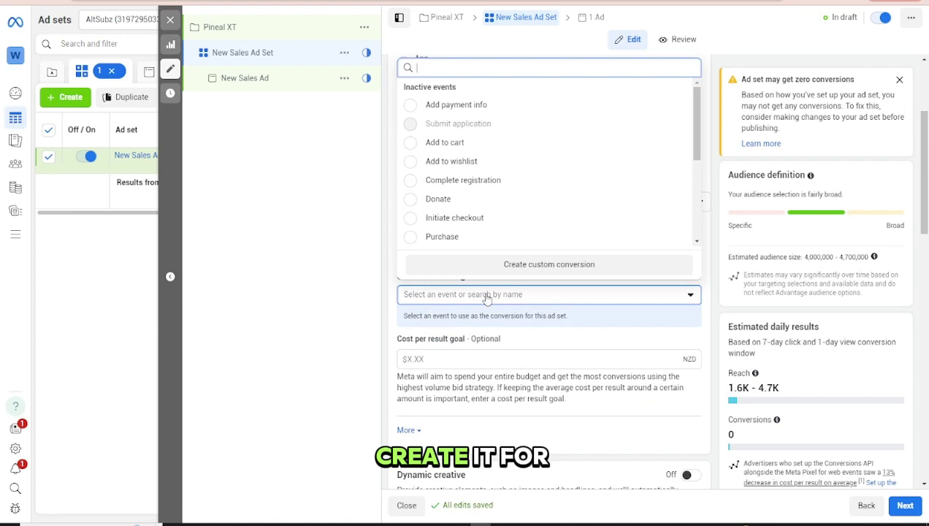
pyautogui.click(492, 235)
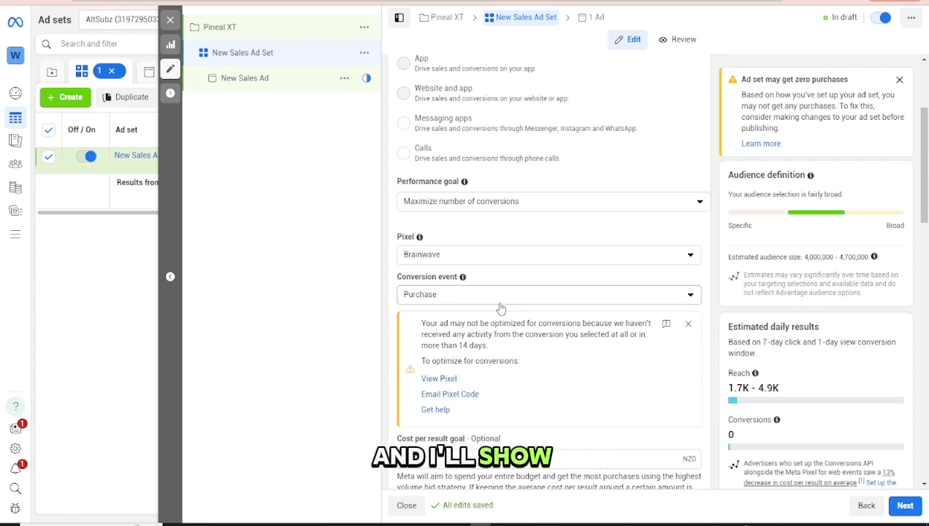
# Set the ad set's daily budget to $123.00 NZD
pyautogui.scroll(2, 550, 165)
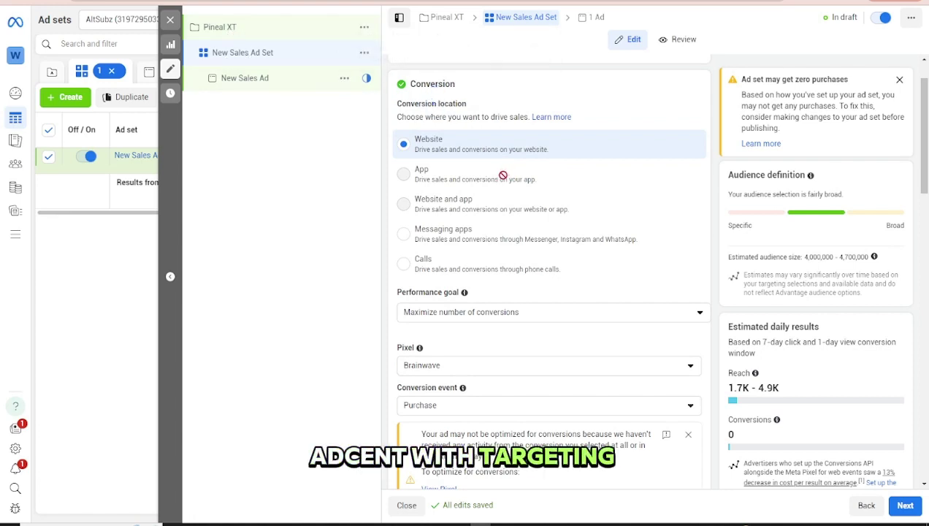
pyautogui.scroll(-3, 511, 190)
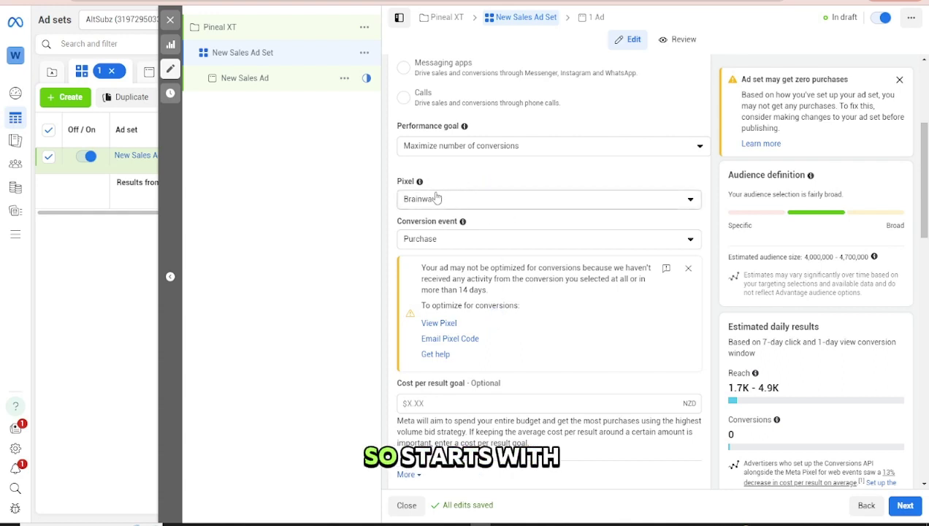
pyautogui.scroll(-3, 512, 203)
pyautogui.scroll(-4, 520, 196)
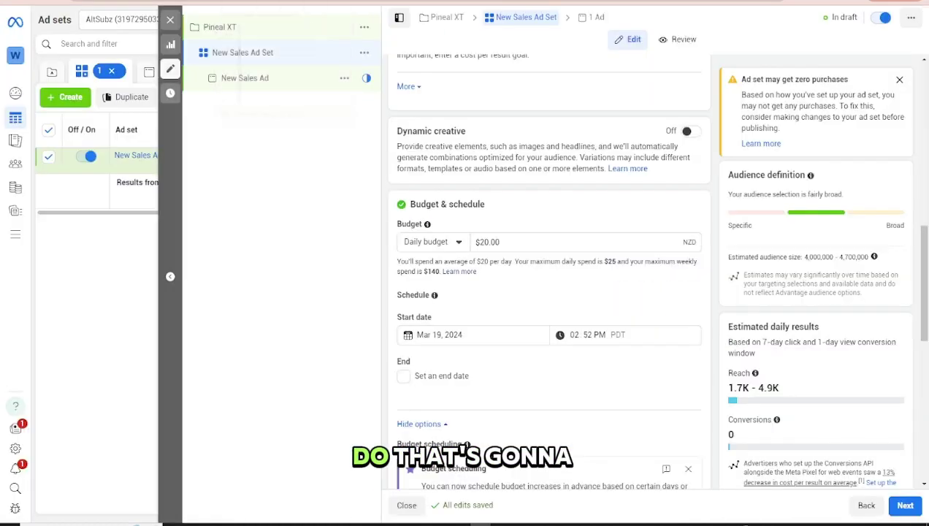
pyautogui.click(479, 243)
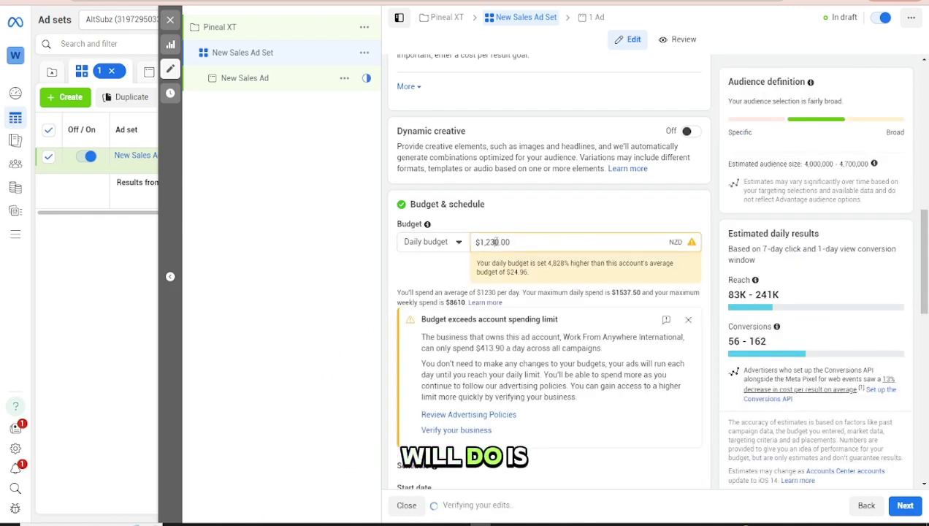
pyautogui.press('BackSpace')
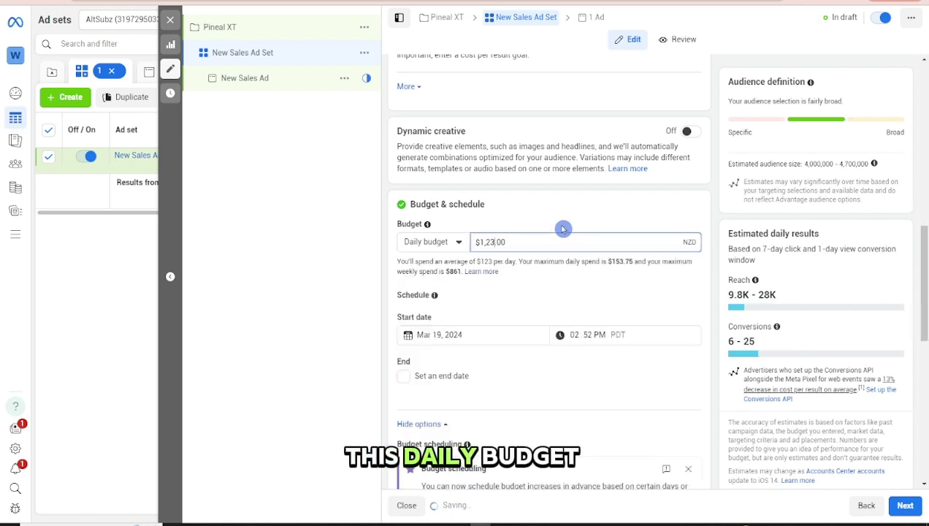
pyautogui.click(551, 206)
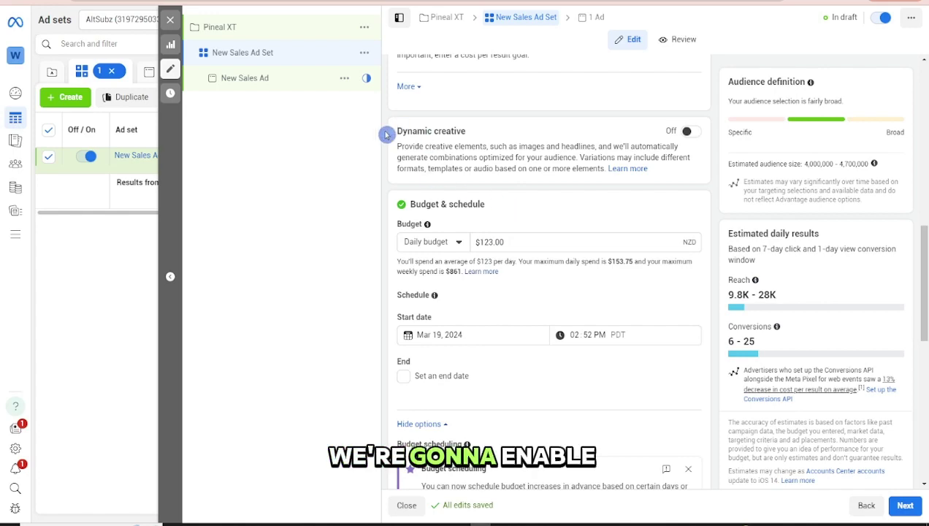
# Turn on dynamic creative for the New Sales Ad Set and accept its notice
pyautogui.click(690, 133)
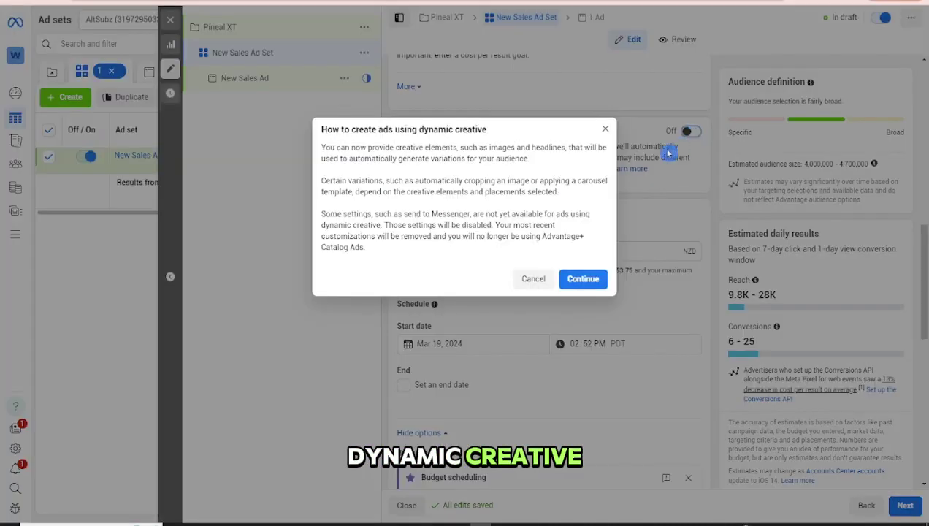
pyautogui.click(585, 279)
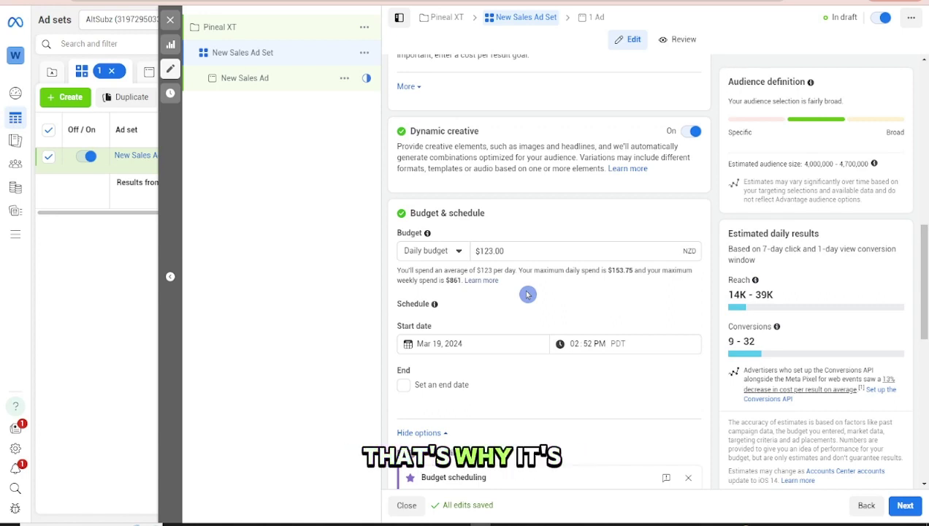
# Add United Kingdom, United States and Canada to the ad set's audience locations alongside New Zealand
pyautogui.scroll(-4, 528, 294)
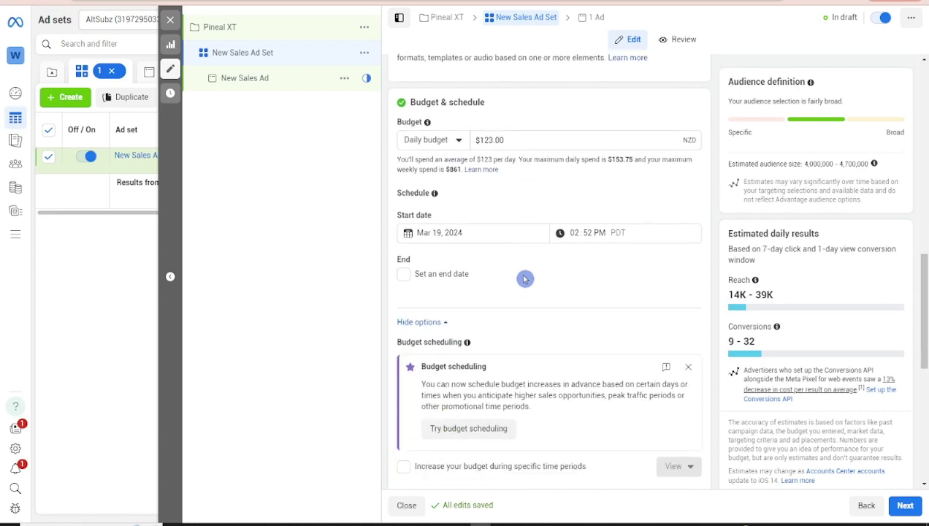
pyautogui.scroll(-2, 523, 277)
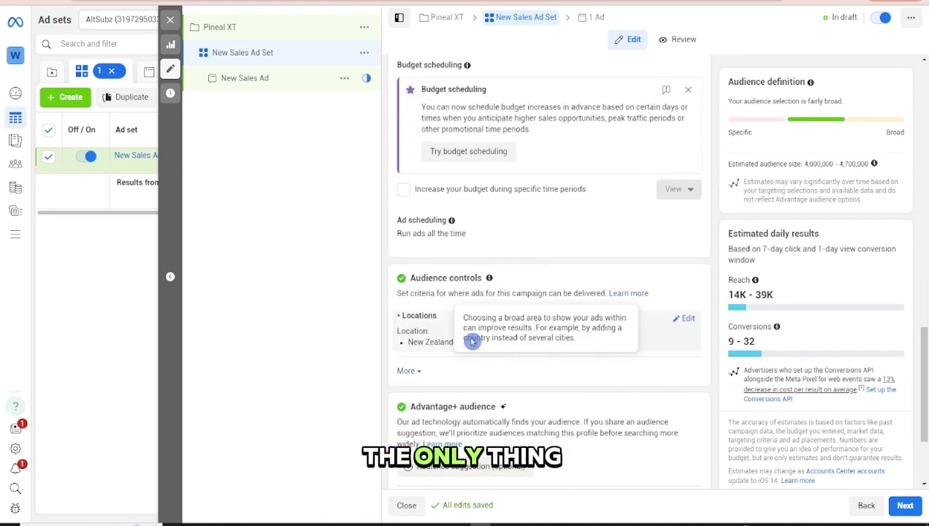
pyautogui.click(689, 321)
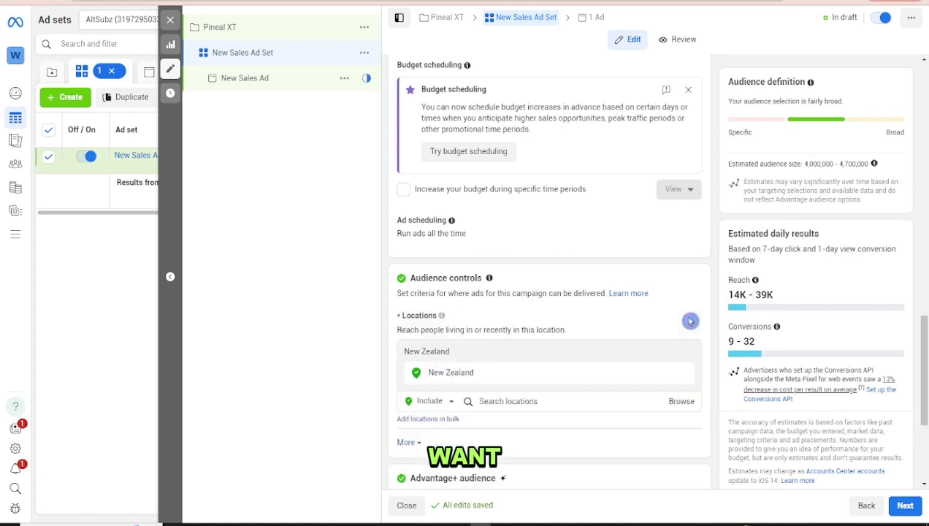
pyautogui.click(507, 400)
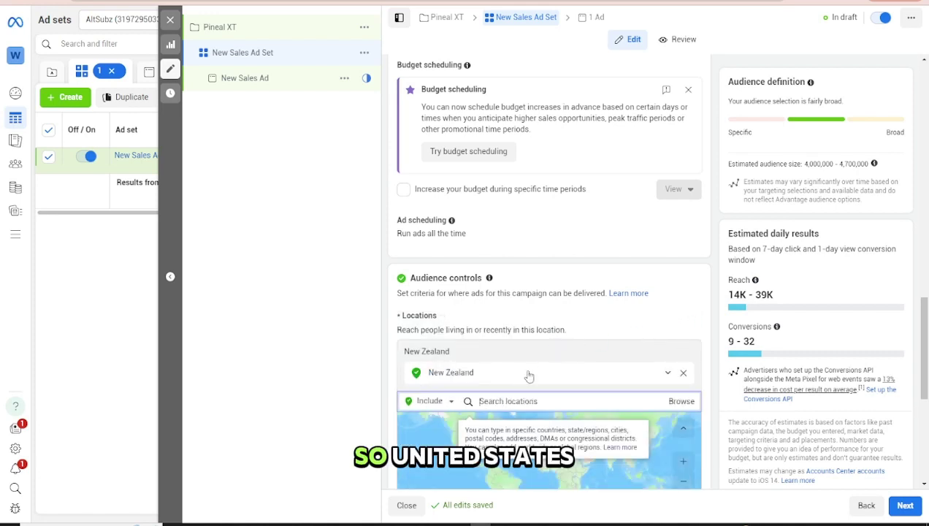
pyautogui.write('united')
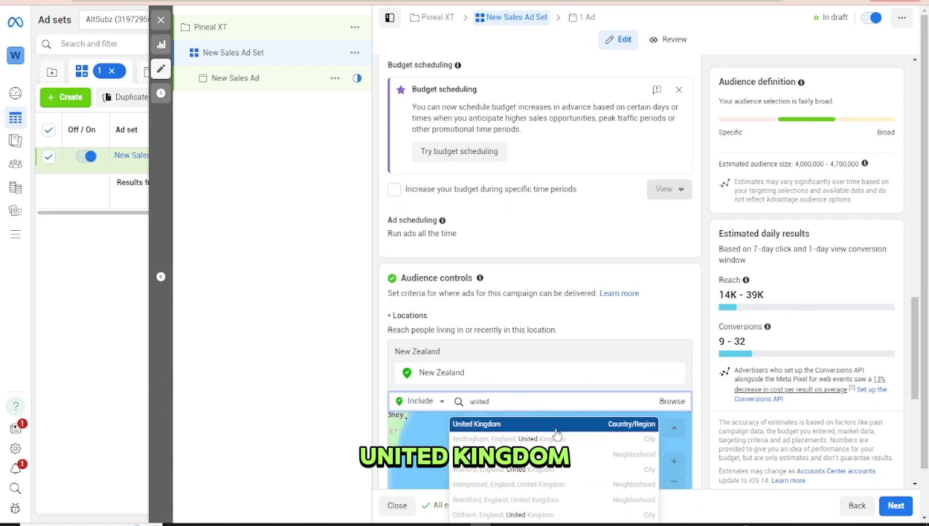
pyautogui.click(554, 425)
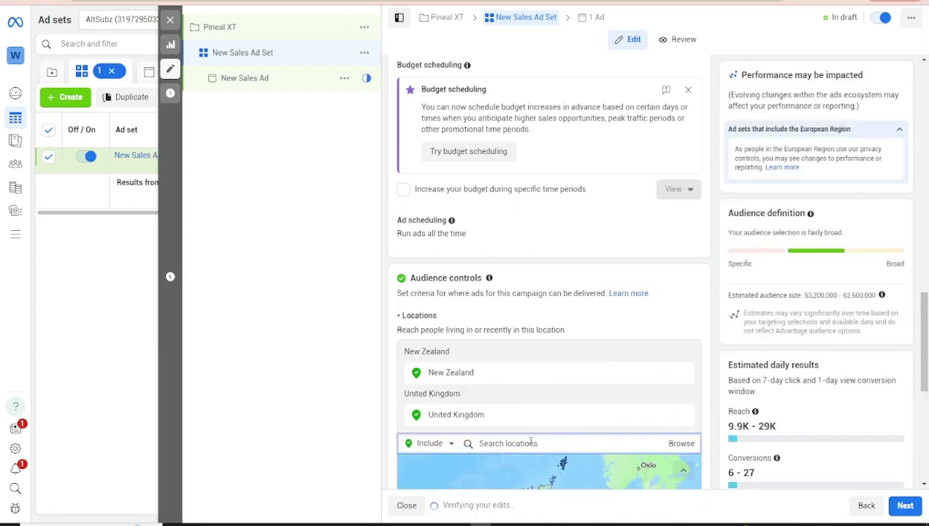
pyautogui.write('united states')
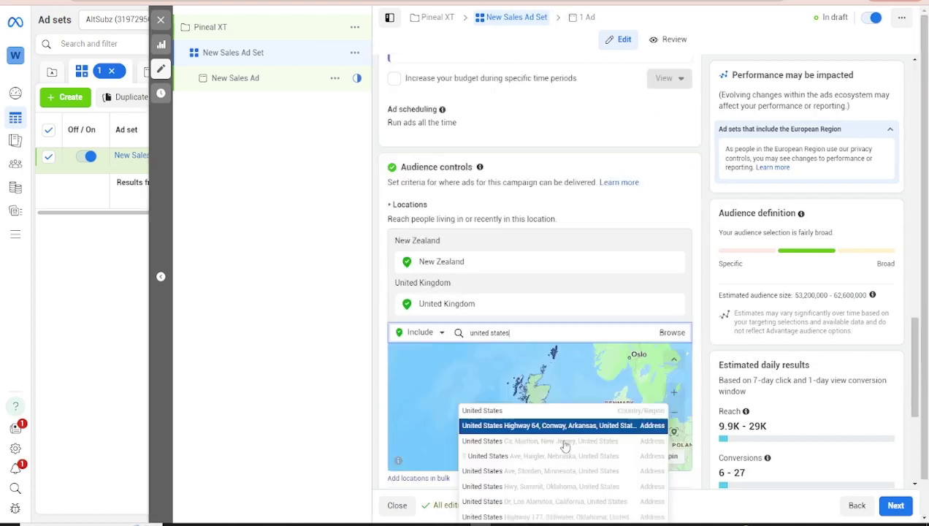
pyautogui.click(552, 356)
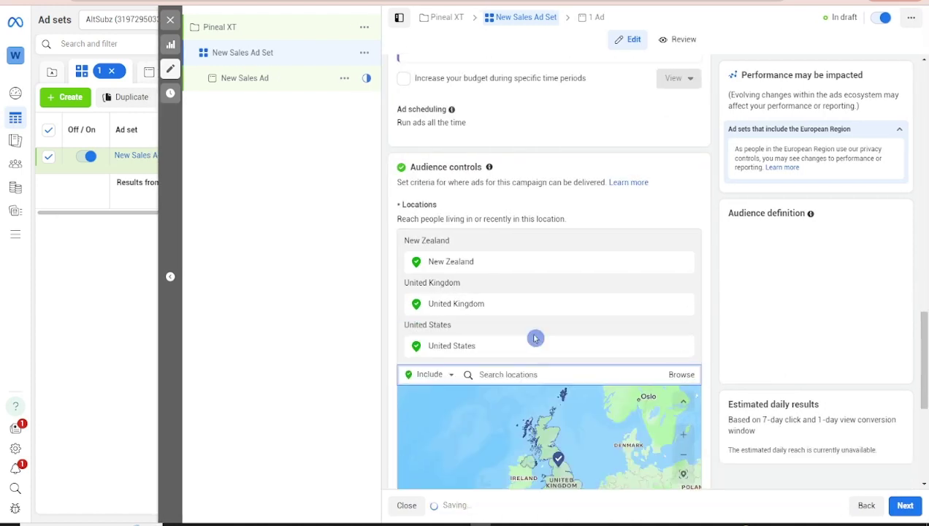
pyautogui.write('can')
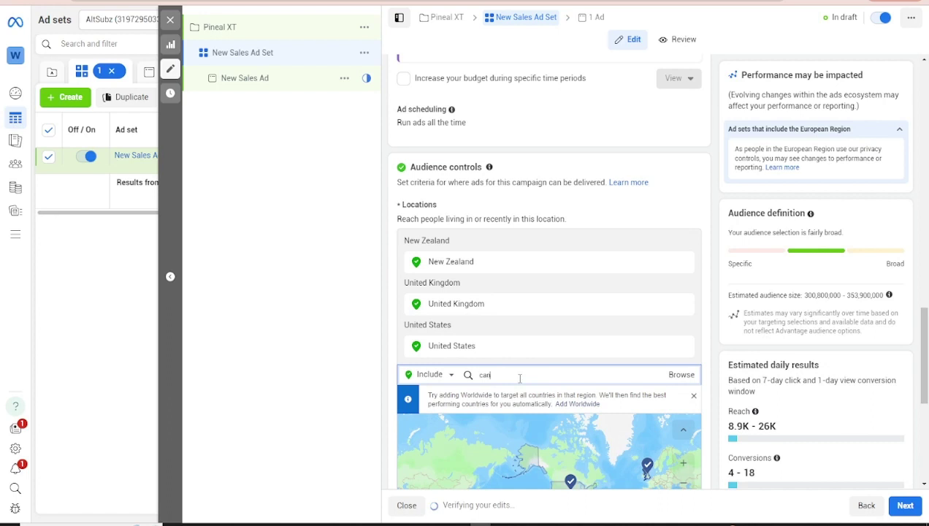
pyautogui.write('ada')
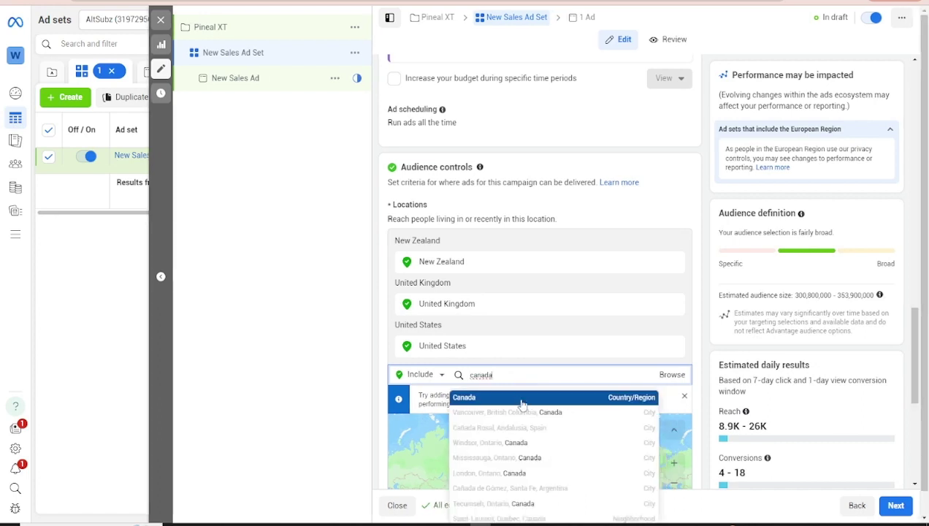
pyautogui.click(523, 401)
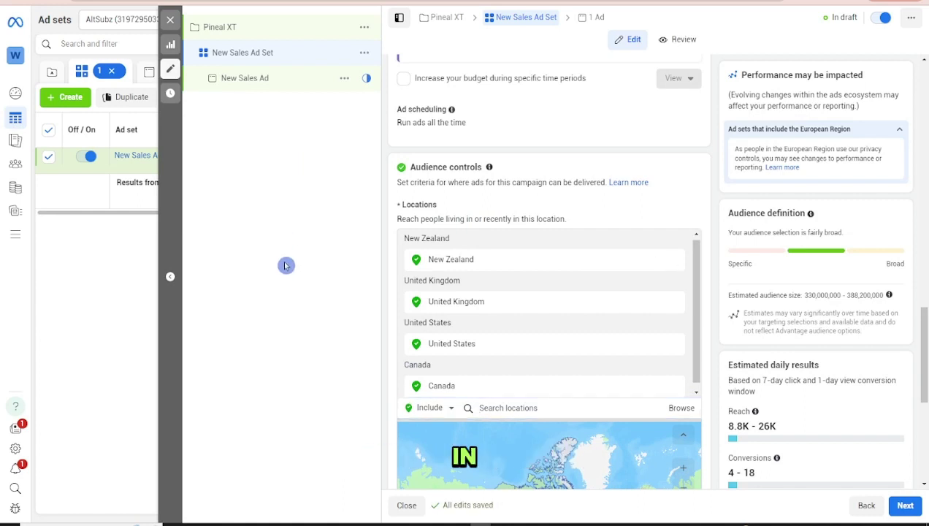
# Switch the ad set's placements from Advantage+ to manual placements
pyautogui.scroll(-3, 657, 158)
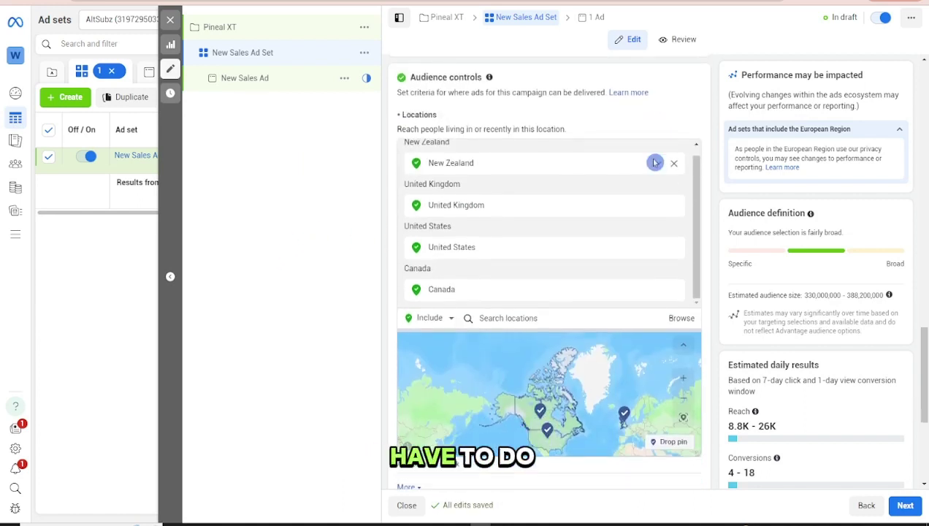
pyautogui.scroll(-3, 711, 392)
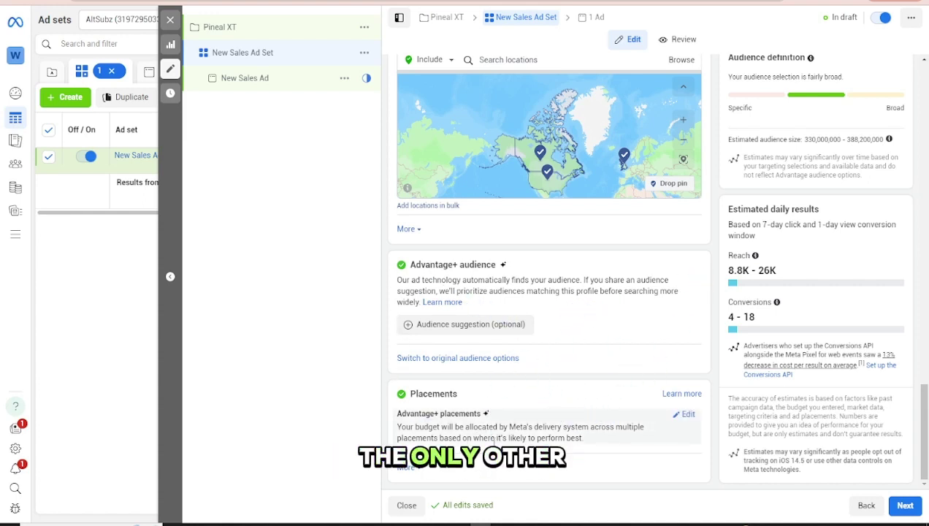
pyautogui.click(686, 416)
pyautogui.scroll(-1, 634, 378)
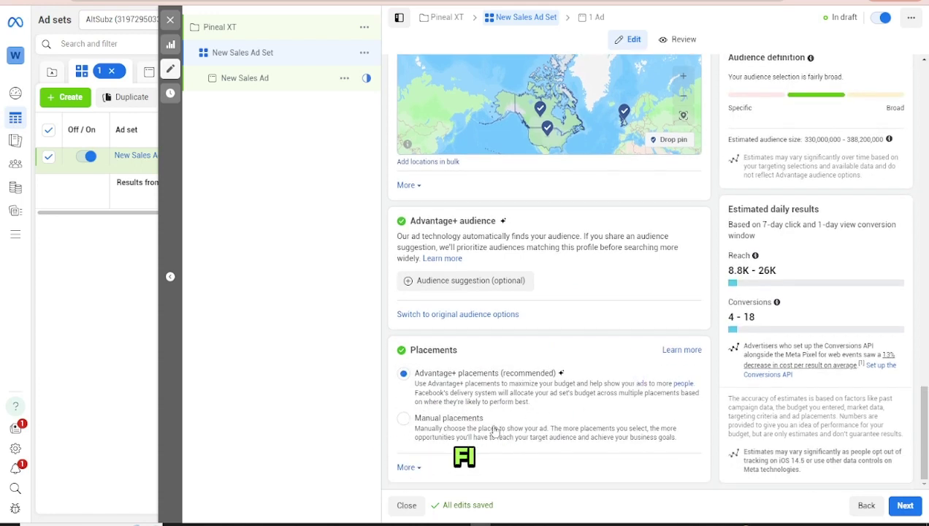
pyautogui.click(438, 419)
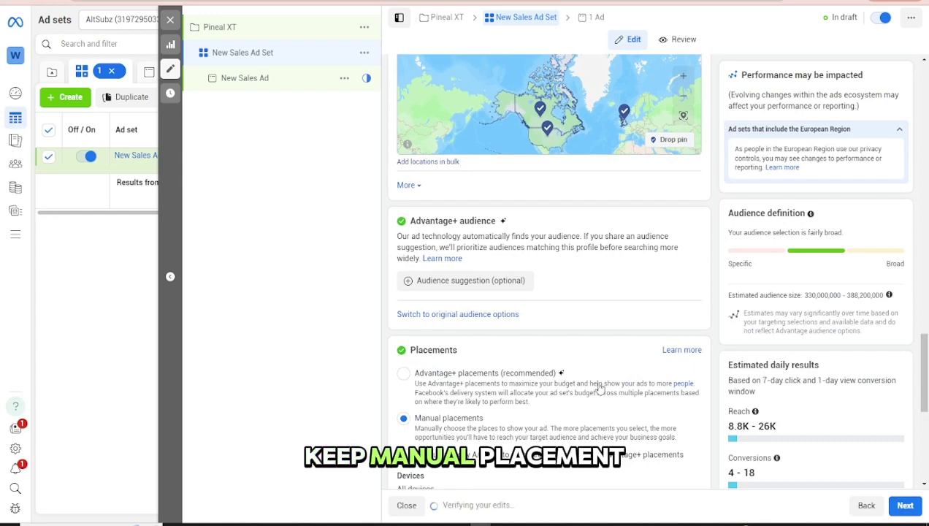
# Under the additional placement options, restrict ad delivery to mobile devices only when connected to Wi-Fi
pyautogui.scroll(-5, 592, 401)
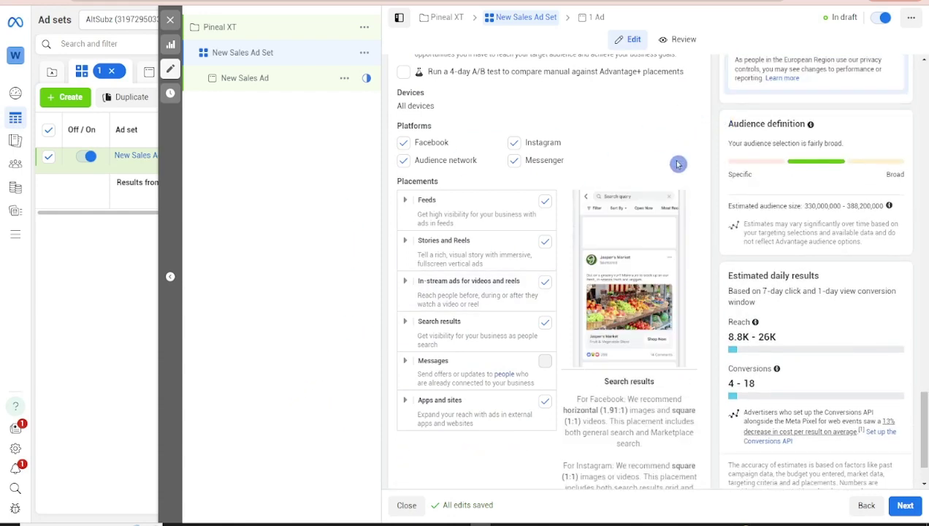
pyautogui.scroll(-2, 569, 467)
pyautogui.click(422, 460)
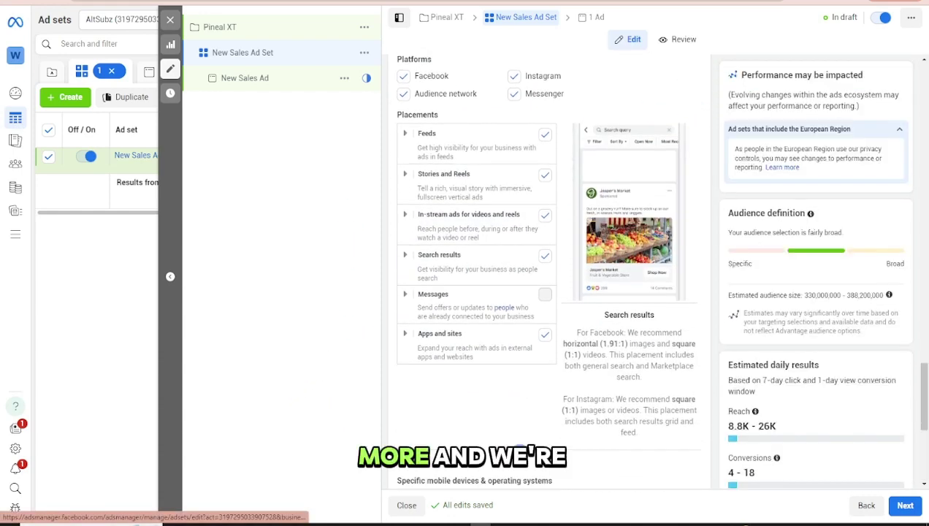
pyautogui.scroll(-3, 412, 461)
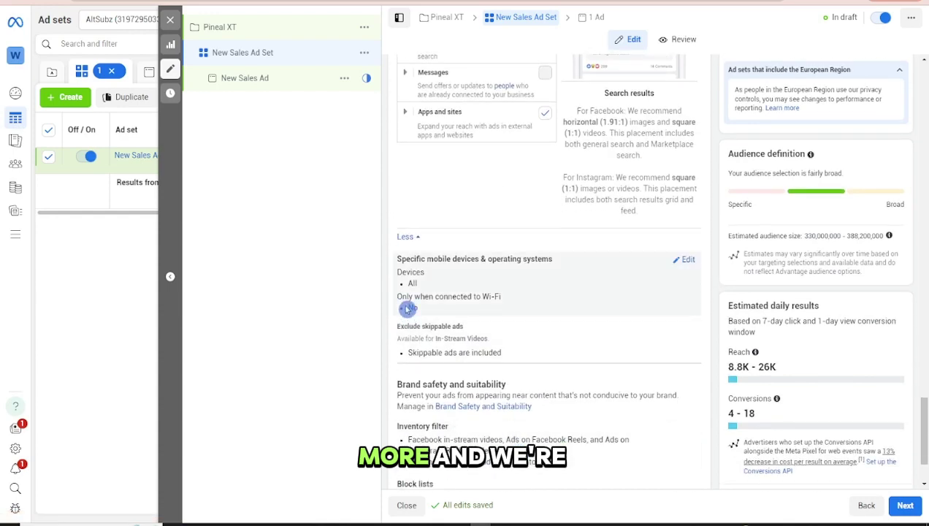
pyautogui.click(685, 260)
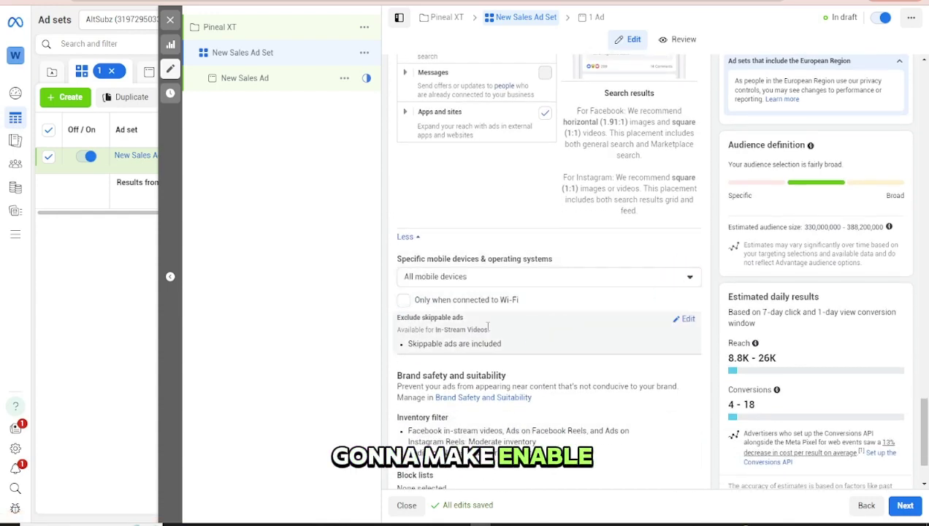
pyautogui.click(404, 301)
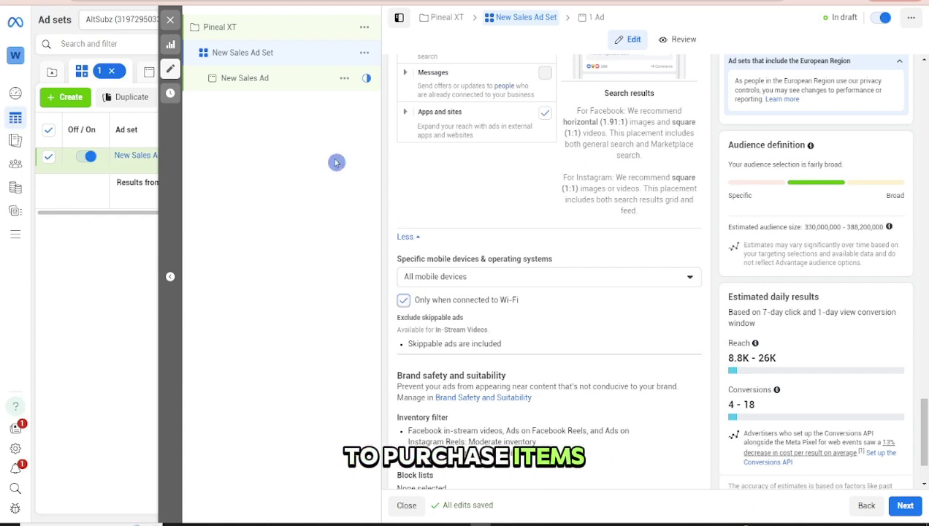
# Open the New Sales Ad and add the account videos creative (5), creative (7) and creative (9) as its media
pyautogui.click(246, 86)
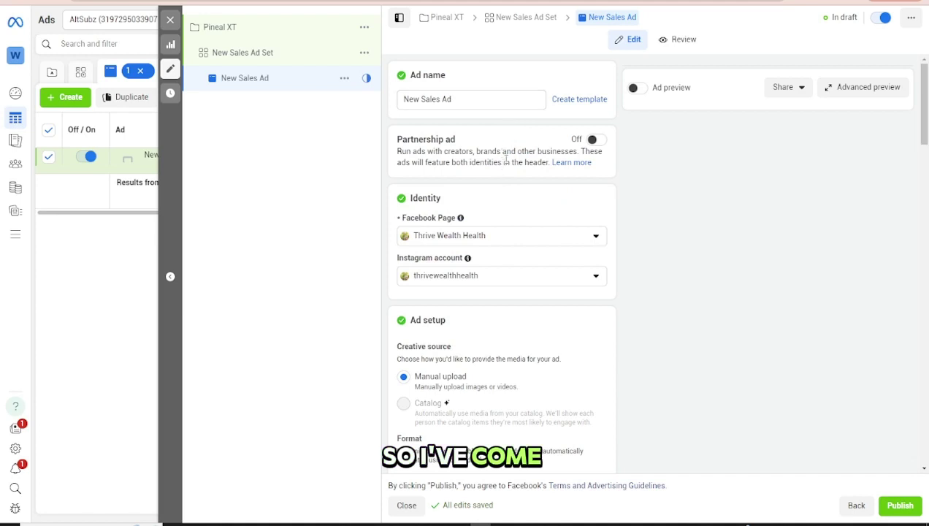
pyautogui.scroll(-2, 505, 158)
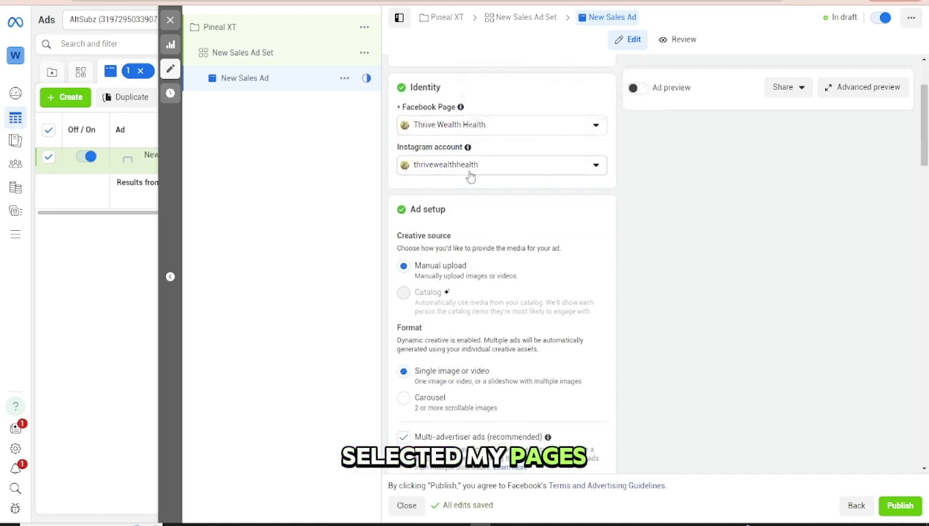
pyautogui.scroll(-3, 439, 268)
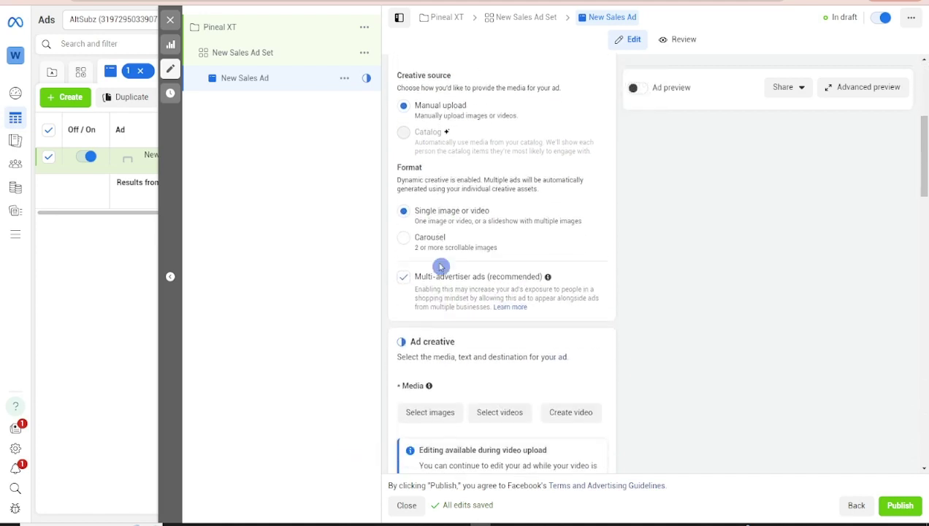
pyautogui.scroll(-2, 540, 179)
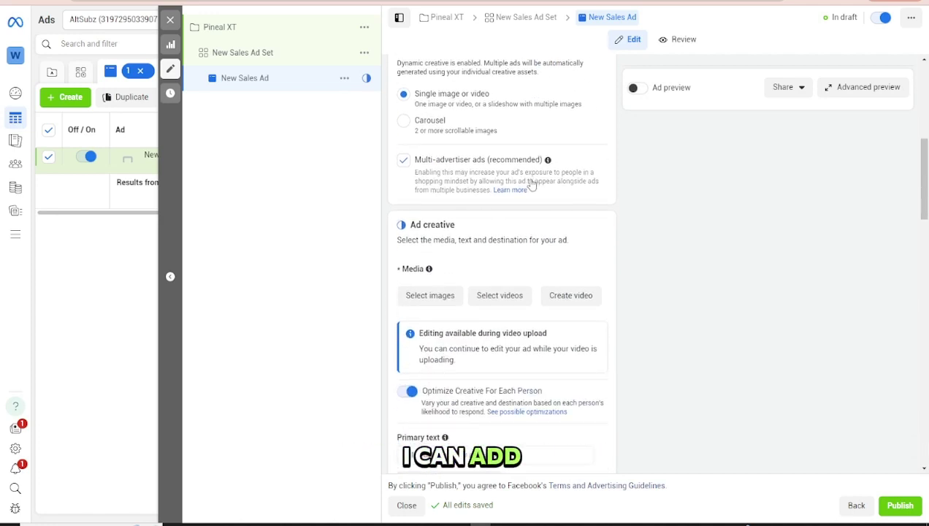
pyautogui.click(515, 306)
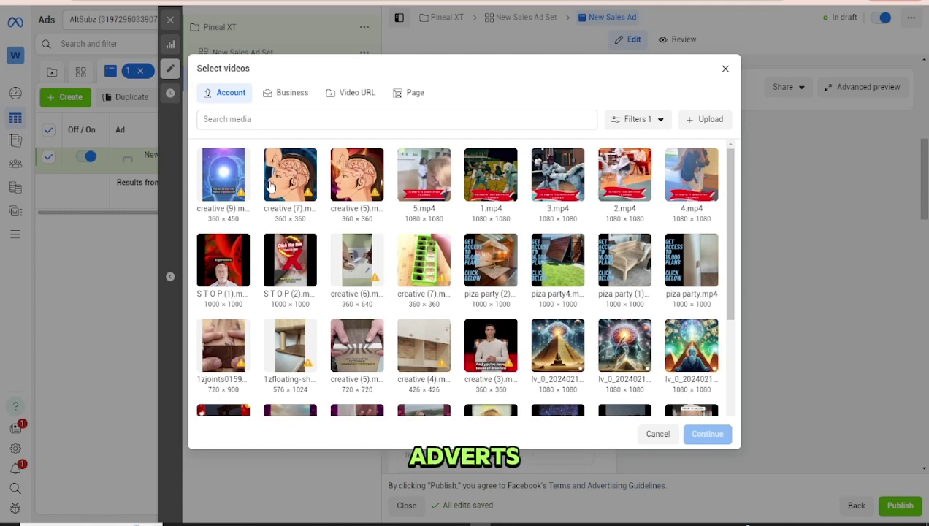
pyautogui.click(363, 184)
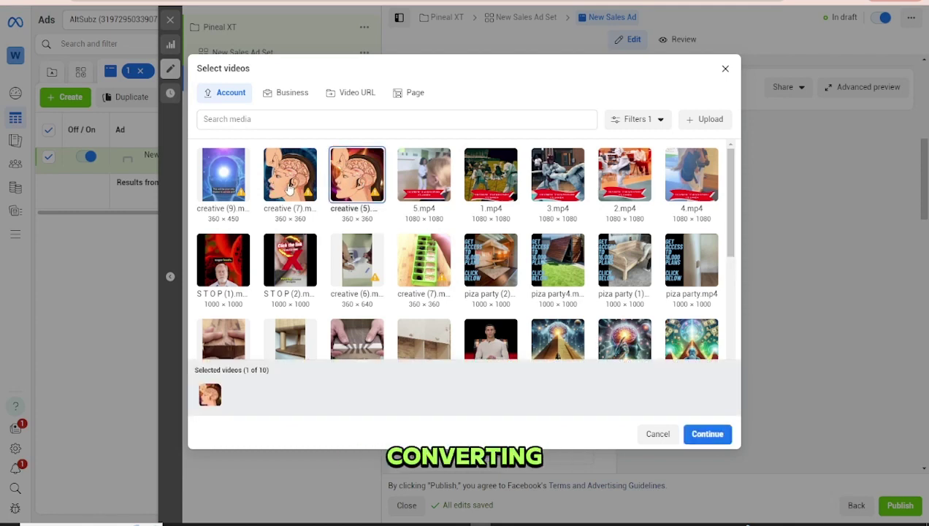
pyautogui.click(286, 187)
pyautogui.click(224, 186)
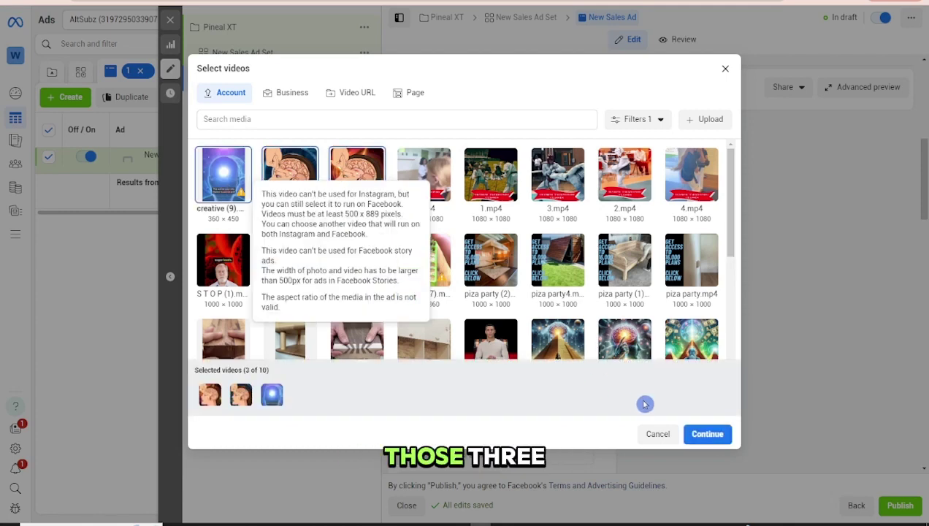
pyautogui.click(706, 433)
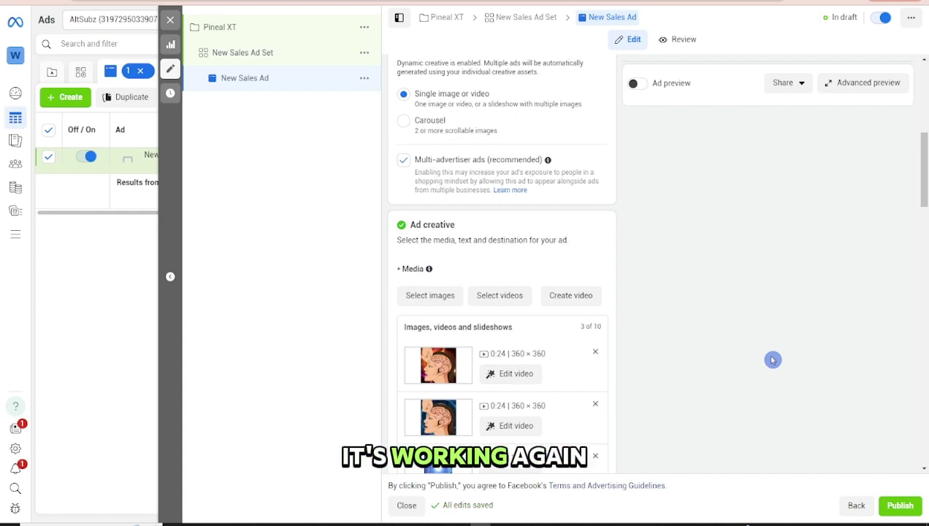
# Fill the ad's primary text with the Word document's first ad copy, from "We can't let the public in on this secret..." through "This secret has been around for thousands of years."
pyautogui.scroll(-3, 772, 359)
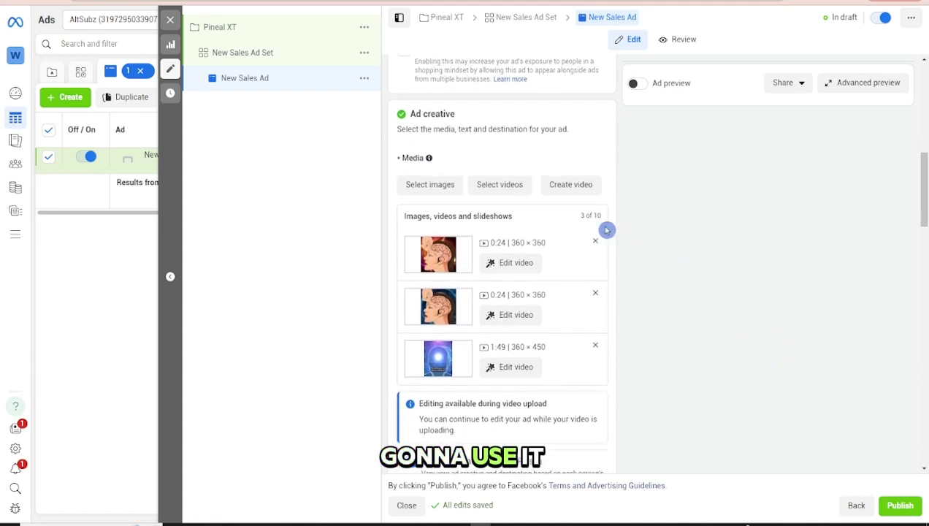
pyautogui.scroll(-5, 536, 331)
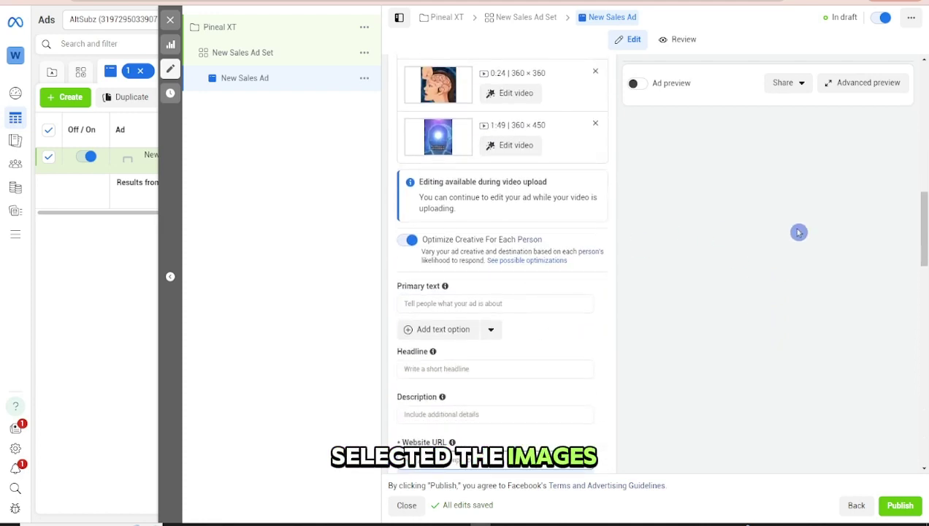
pyautogui.click(536, 301)
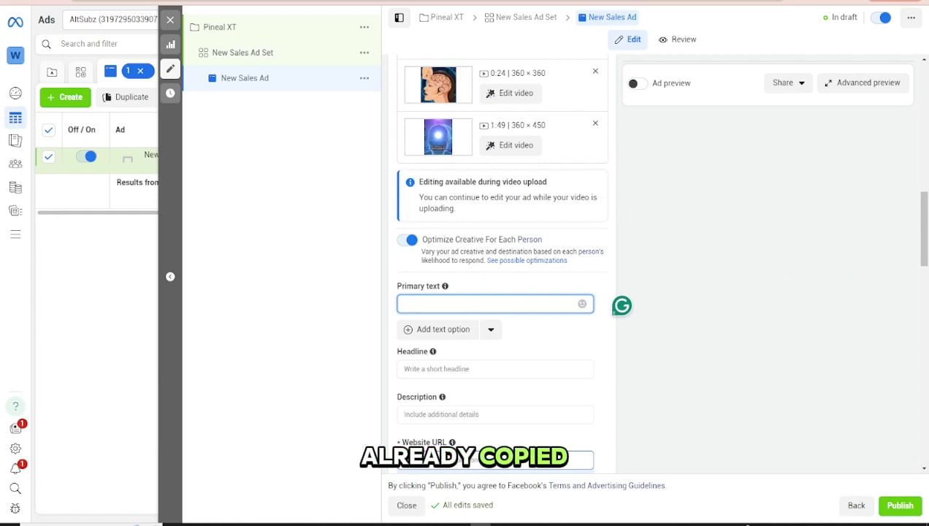
pyautogui.hotkey('alt', 'Tab')
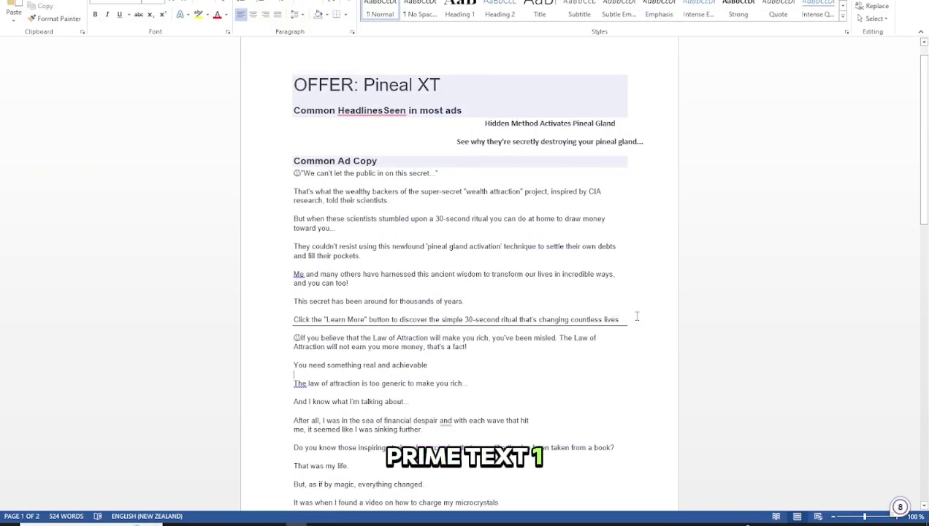
pyautogui.moveTo(635, 313); pyautogui.dragTo(289, 172)
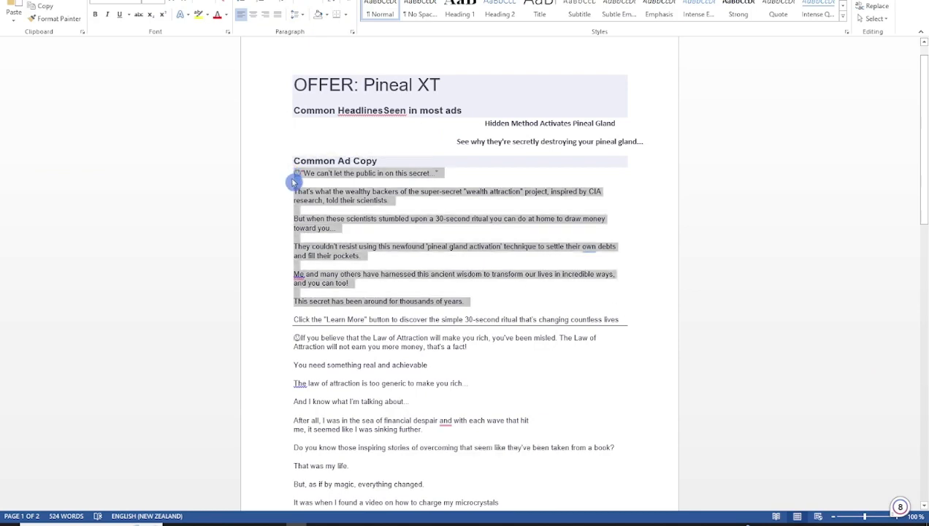
pyautogui.hotkey('alt', 'Tab')
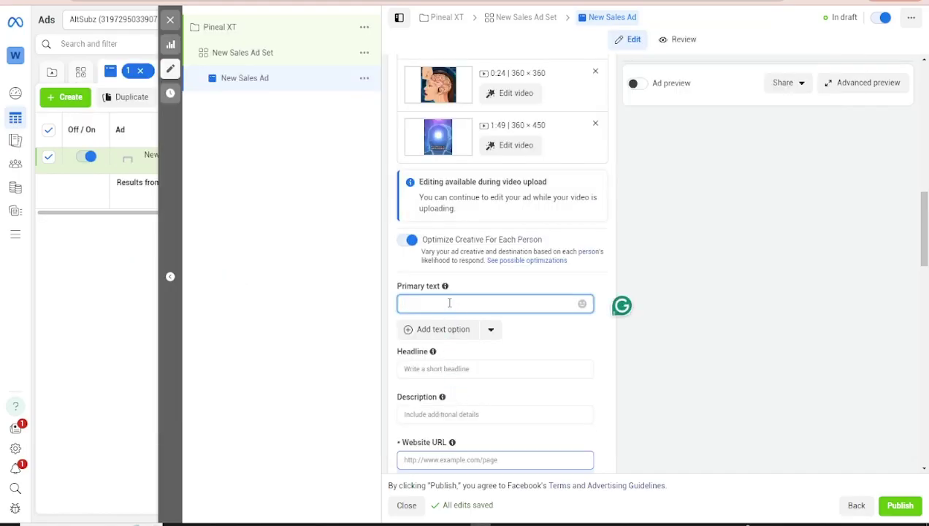
pyautogui.hotkey('ctrl', 'v')
pyautogui.scroll(-5, 548, 404)
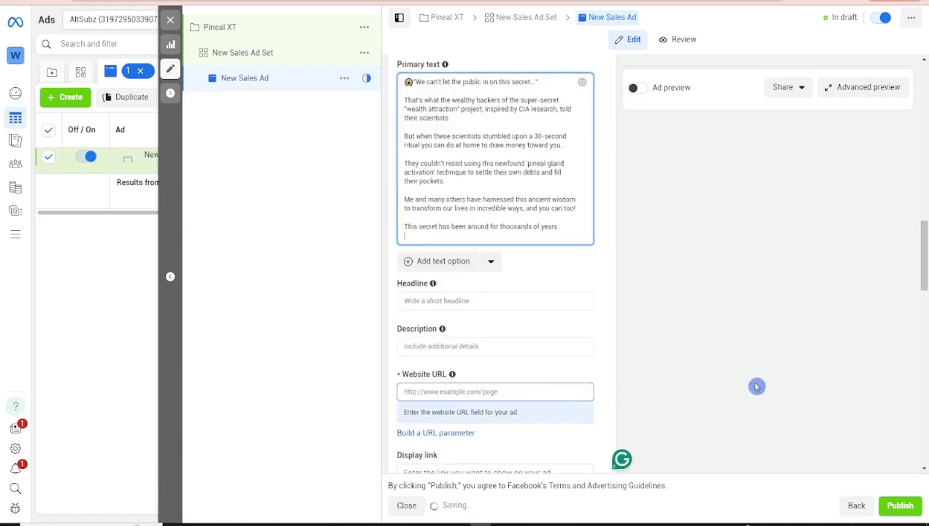
pyautogui.click(757, 386)
# Add a second primary text option containing the document's ad copy that begins "If you believe that the Law of Attraction will make you rich"
pyautogui.scroll(-1, 733, 270)
pyautogui.scroll(-2, 732, 270)
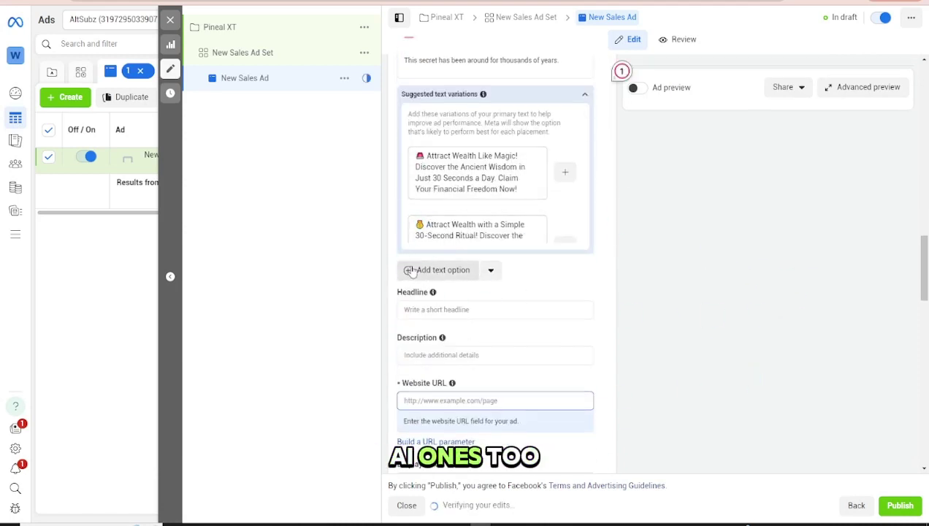
pyautogui.click(436, 269)
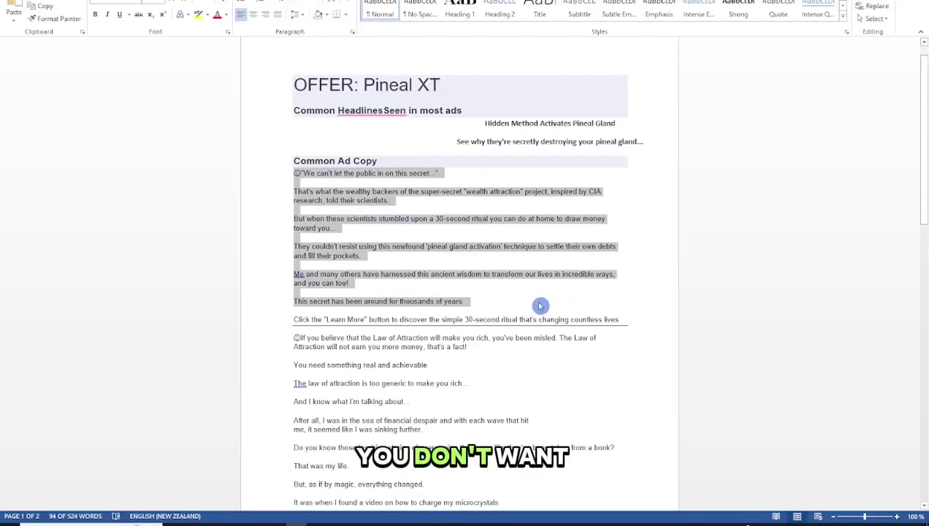
pyautogui.moveTo(295, 336); pyautogui.dragTo(643, 278)
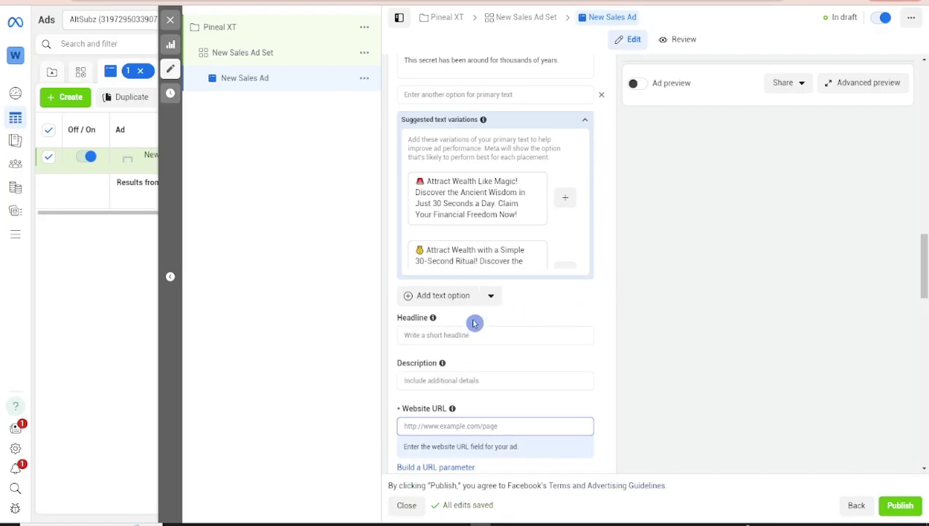
pyautogui.click(513, 322)
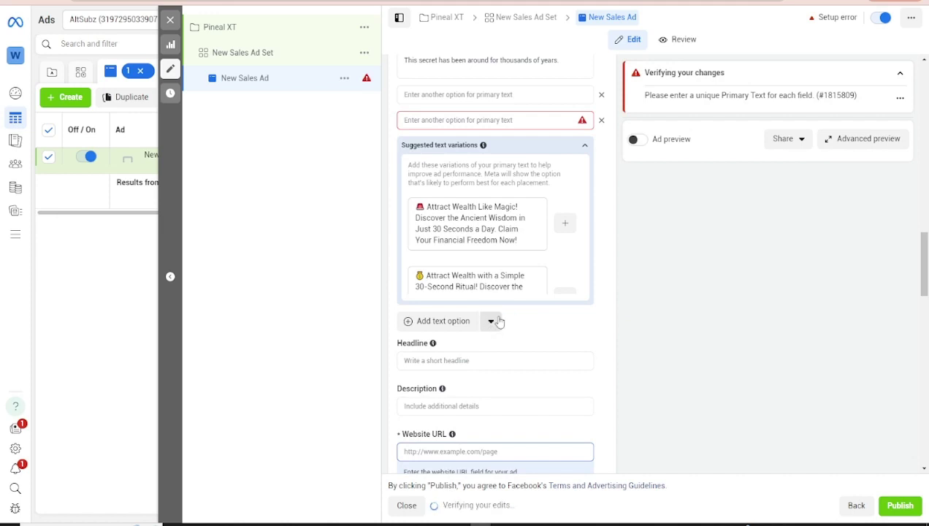
pyautogui.click(598, 121)
pyautogui.click(497, 94)
pyautogui.hotkey('ctrl', 'v')
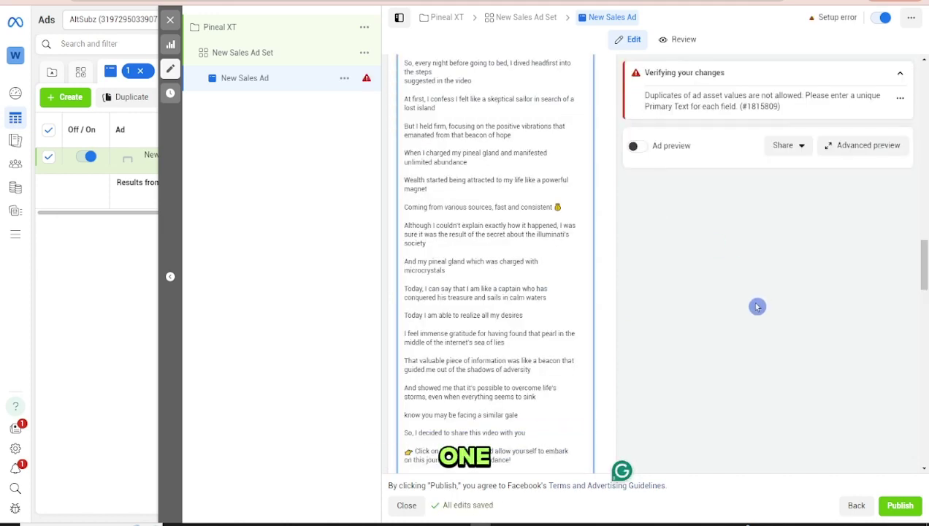
pyautogui.scroll(-5, 758, 306)
pyautogui.click(758, 307)
# Copy the headline "Hidden Method Activates Pineal Gland" from the Word document into the ad's headline
pyautogui.hotkey('alt', 'Tab')
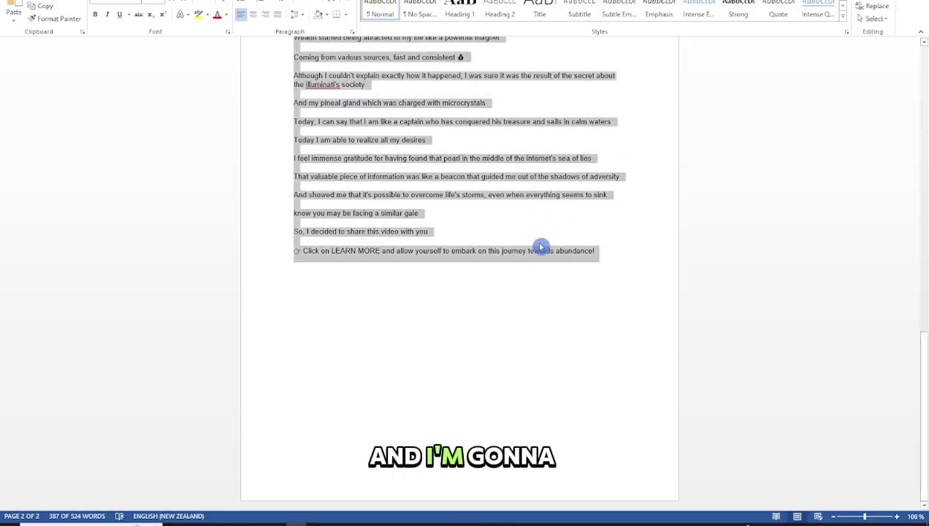
pyautogui.scroll(15, 540, 247)
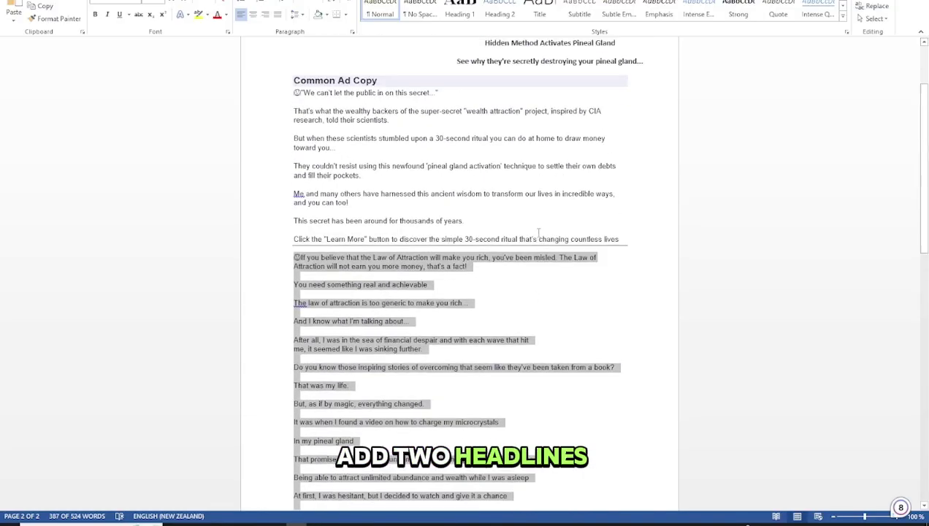
pyautogui.scroll(3, 539, 232)
pyautogui.moveTo(592, 143); pyautogui.dragTo(588, 120)
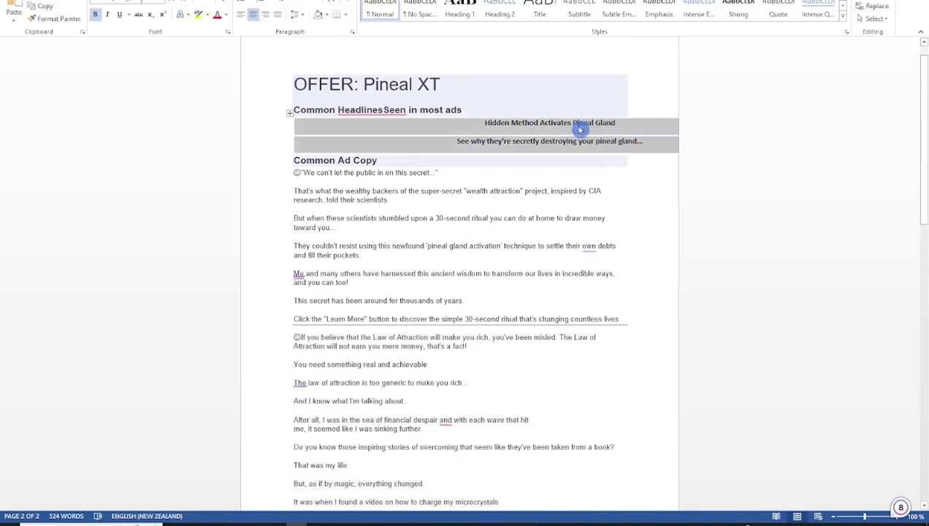
pyautogui.click(558, 127)
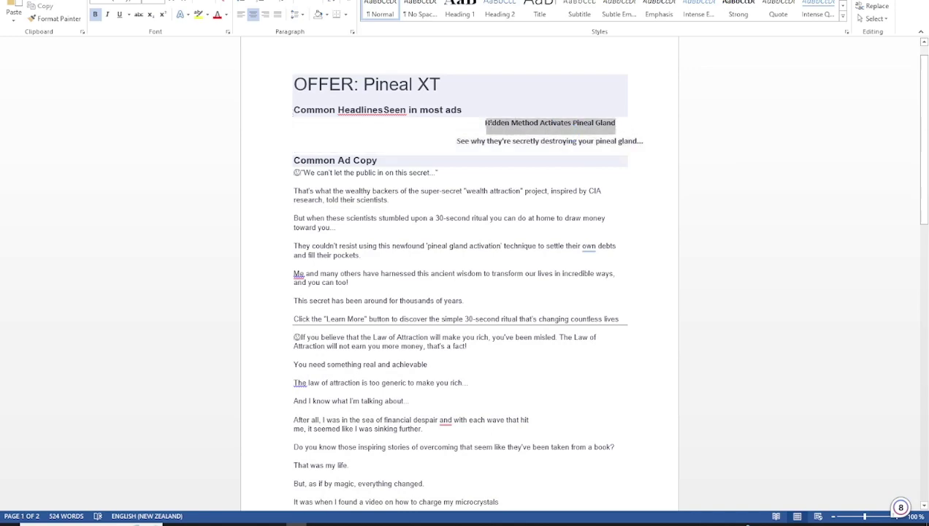
pyautogui.moveTo(487, 130); pyautogui.dragTo(485, 130)
pyautogui.hotkey('ctrl', 'c')
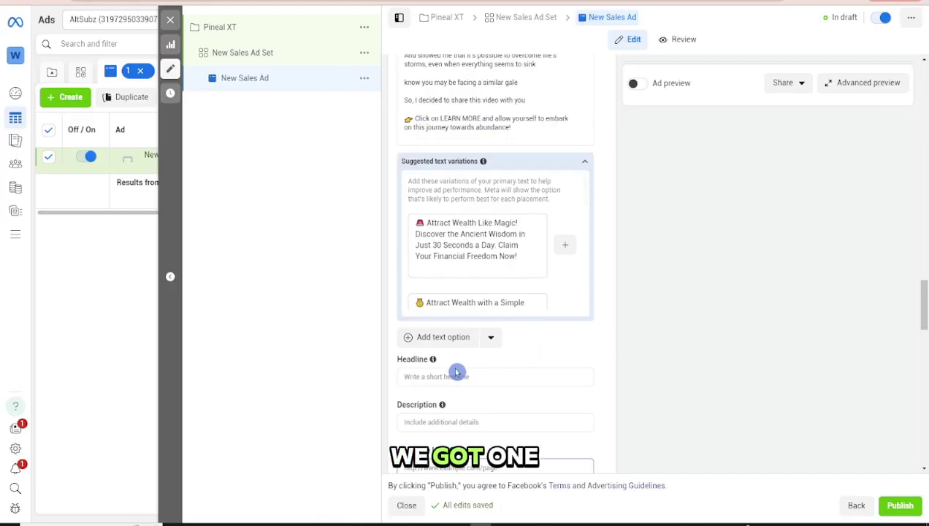
pyautogui.click(452, 377)
pyautogui.hotkey('ctrl', 'v')
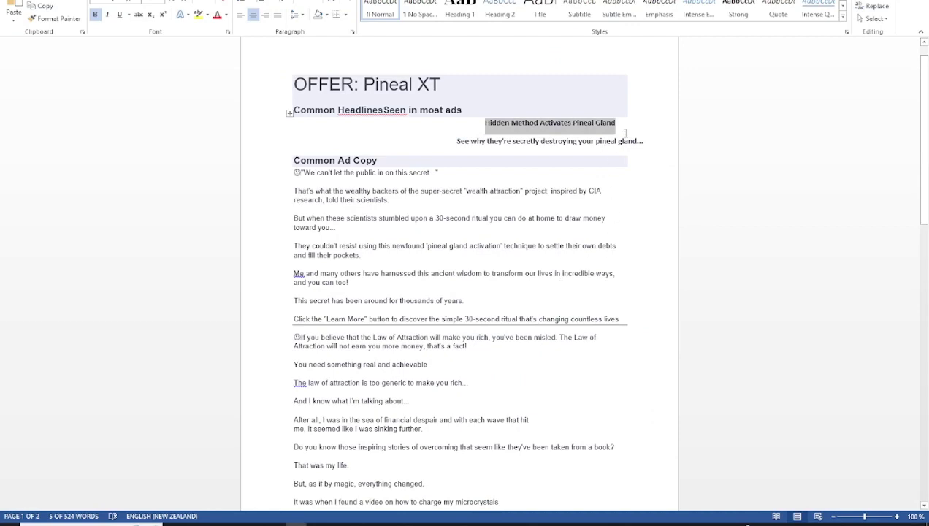
# Copy "See why they're secretly destroying your pineal gland..." from the Word document and insert it after "Activates" in the existing headline
pyautogui.click(617, 143)
pyautogui.tripleClick(616, 143)
pyautogui.hotkey('ctrl', 'c')
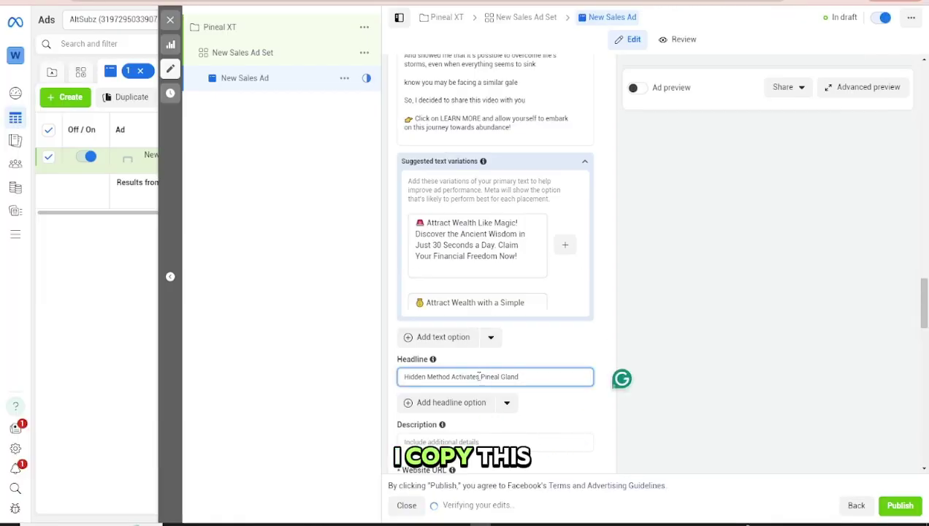
pyautogui.click(479, 376)
pyautogui.hotkey('ctrl', 'v')
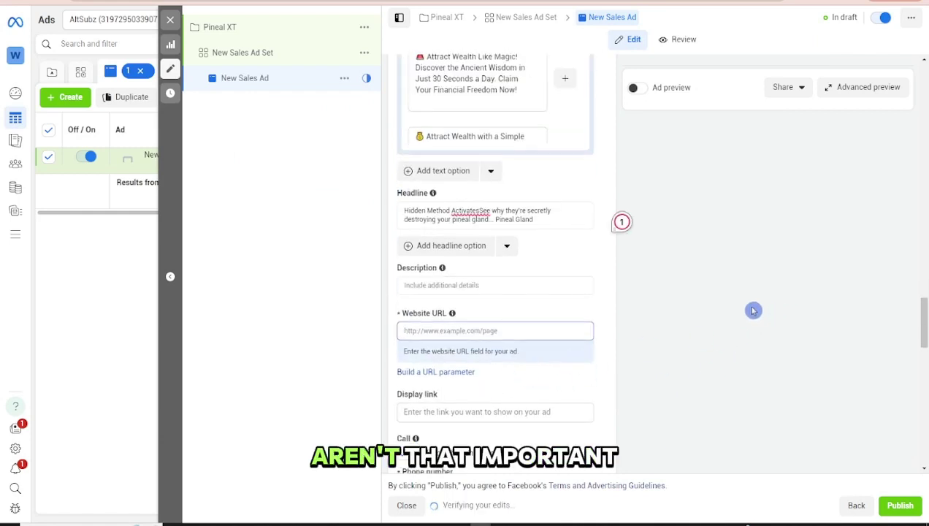
# Set the ad's description to "Pineal Xt supplement"
pyautogui.click(488, 285)
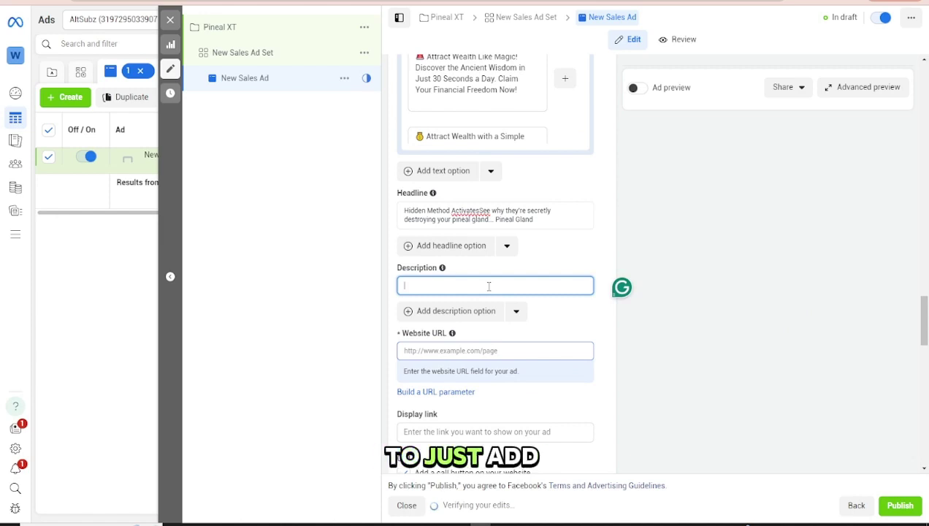
pyautogui.write('Pin')
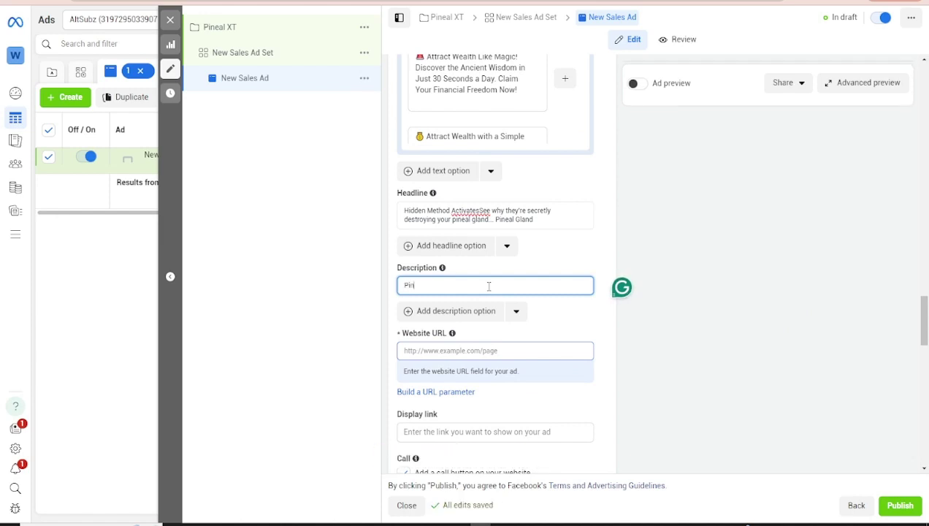
pyautogui.write('eal XT')
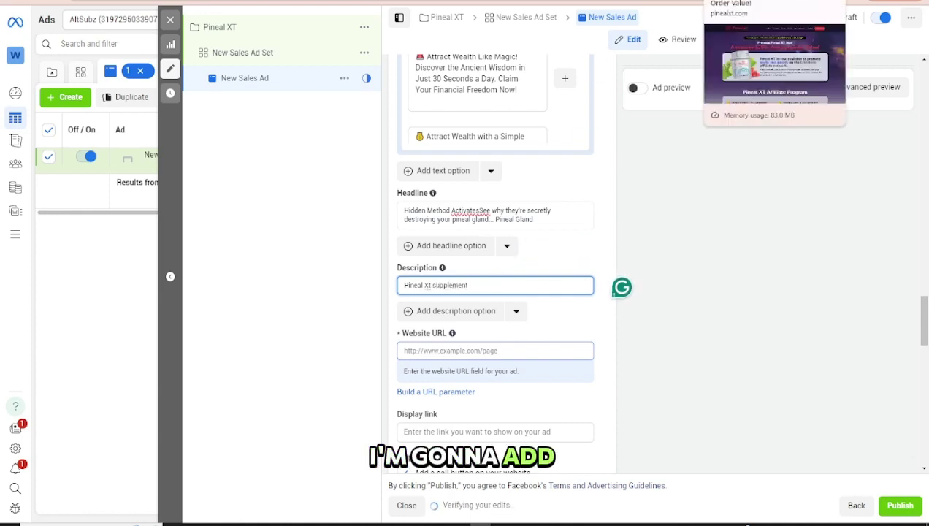
pyautogui.click(738, 1)
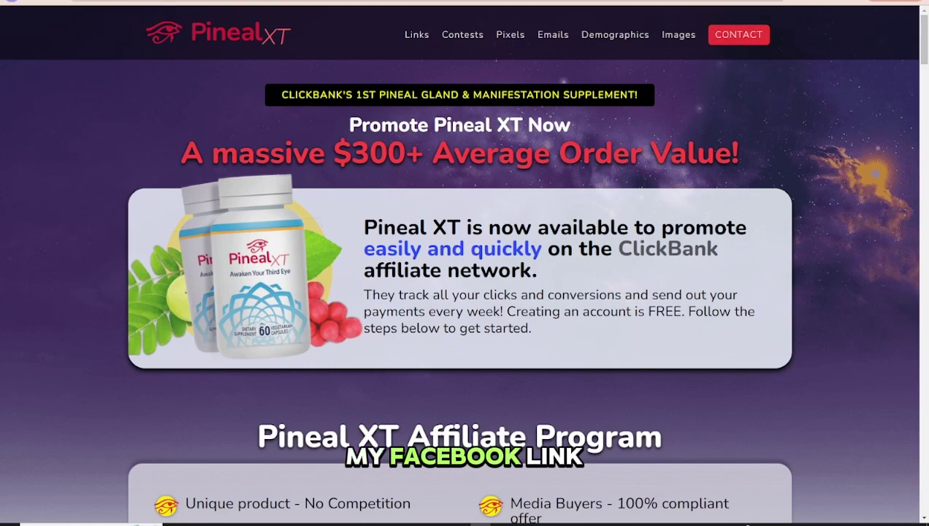
pyautogui.click(428, 3)
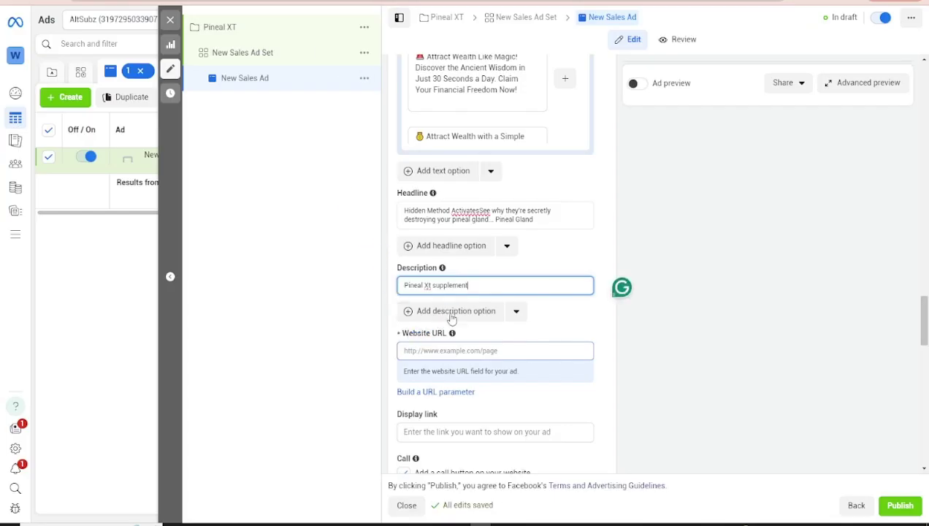
pyautogui.click(442, 351)
pyautogui.write('https://health.thrivewealthhealth.com/pineal')
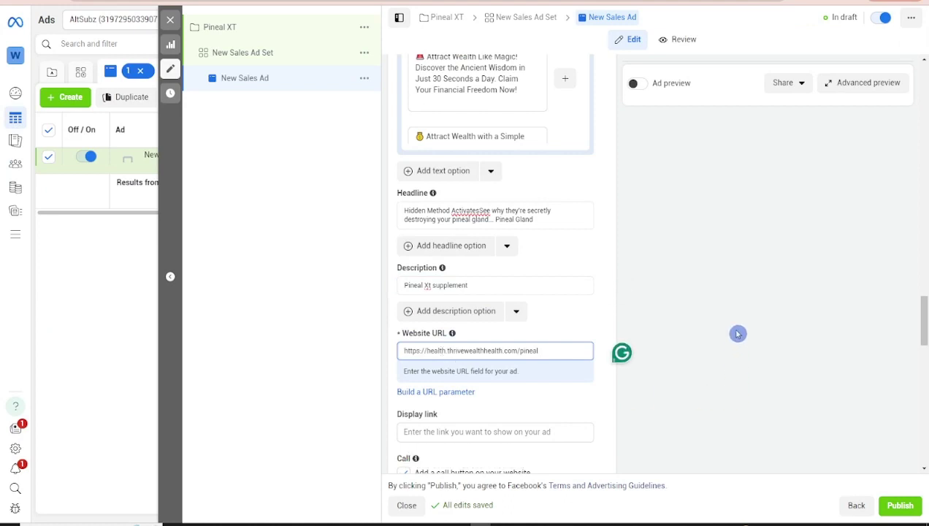
pyautogui.scroll(-3, 439, 320)
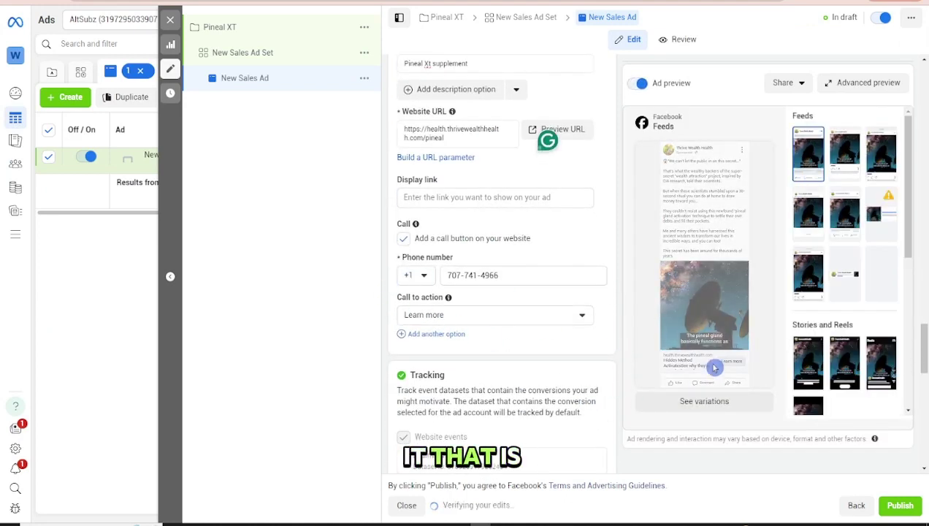
# Examine how the ad appears across all placements in the advanced preview, and close the preview
pyautogui.click(847, 86)
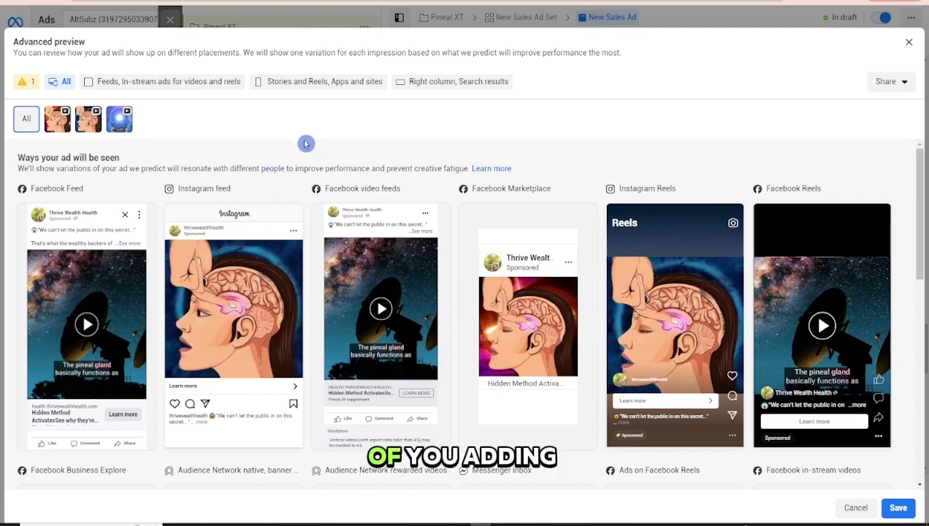
pyautogui.scroll(-1, 317, 168)
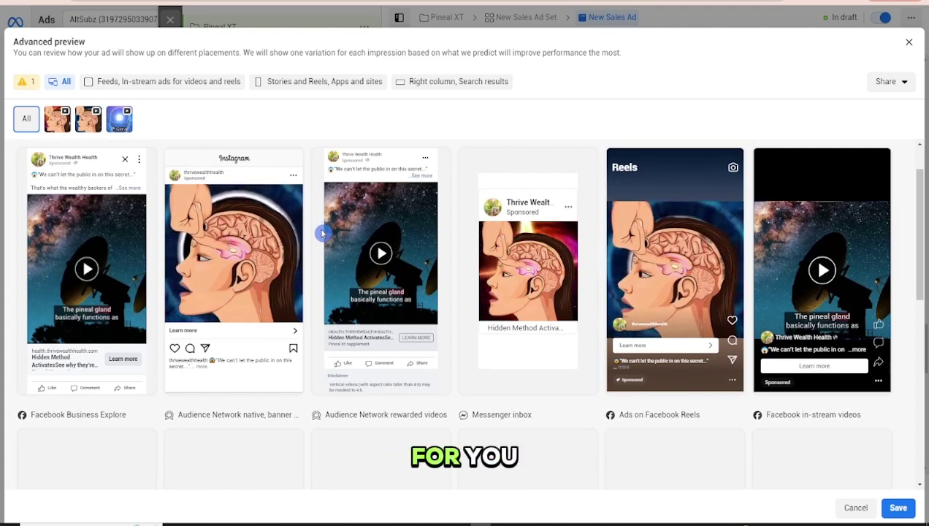
pyautogui.scroll(-3, 239, 163)
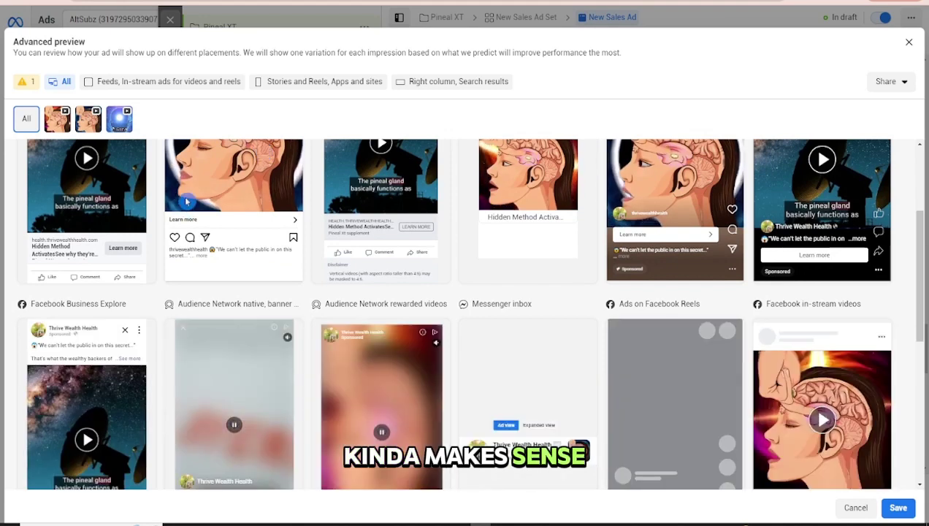
pyautogui.scroll(2, 333, 223)
pyautogui.scroll(3, 332, 222)
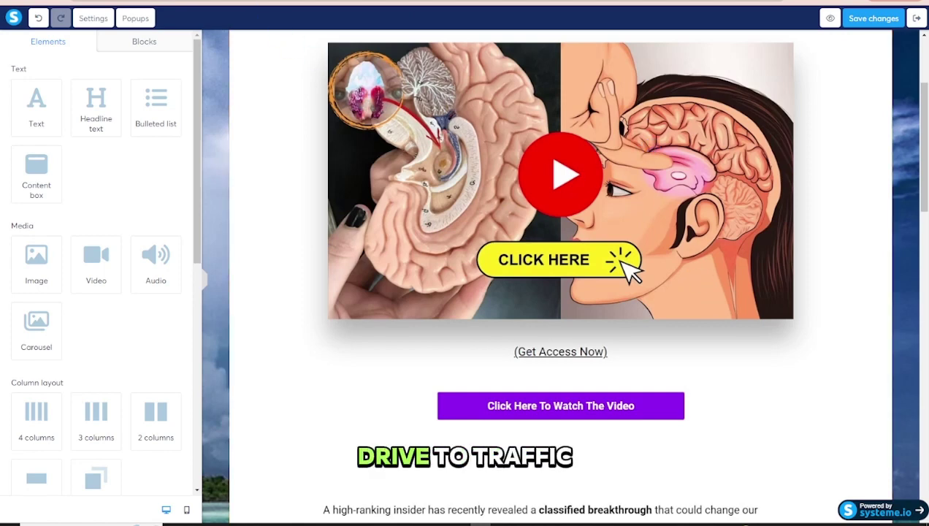
pyautogui.click(256, 0)
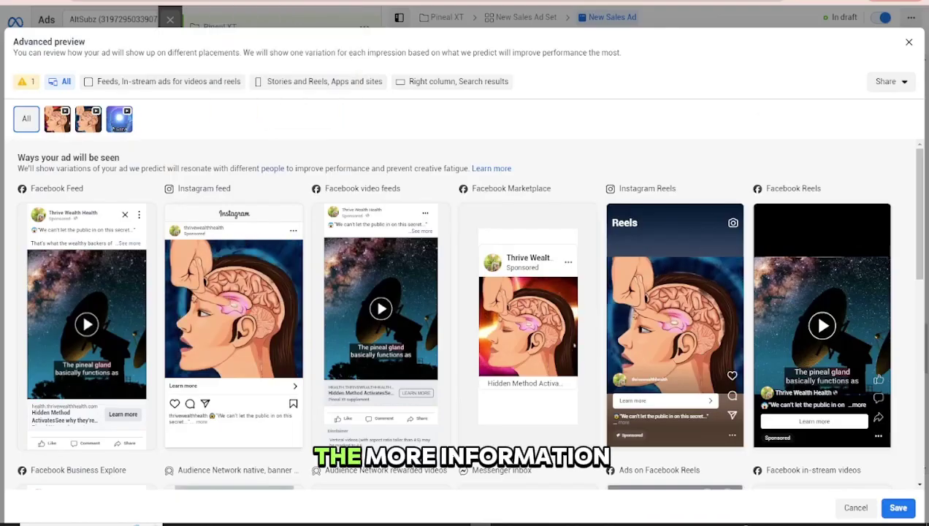
pyautogui.click(908, 42)
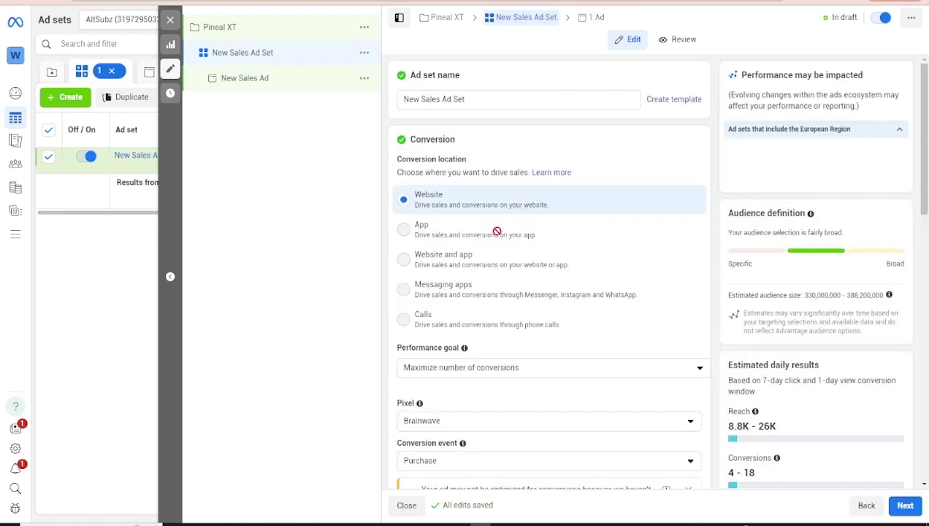
# Review the New Sales Ad Set's conversion, budget and schedule settings
pyautogui.scroll(-2, 494, 236)
pyautogui.scroll(-1, 494, 237)
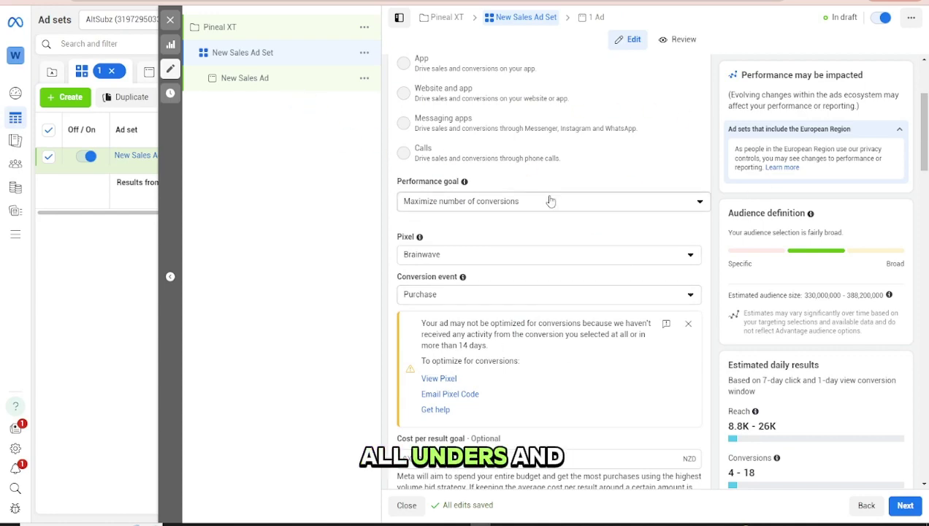
pyautogui.scroll(-7, 499, 189)
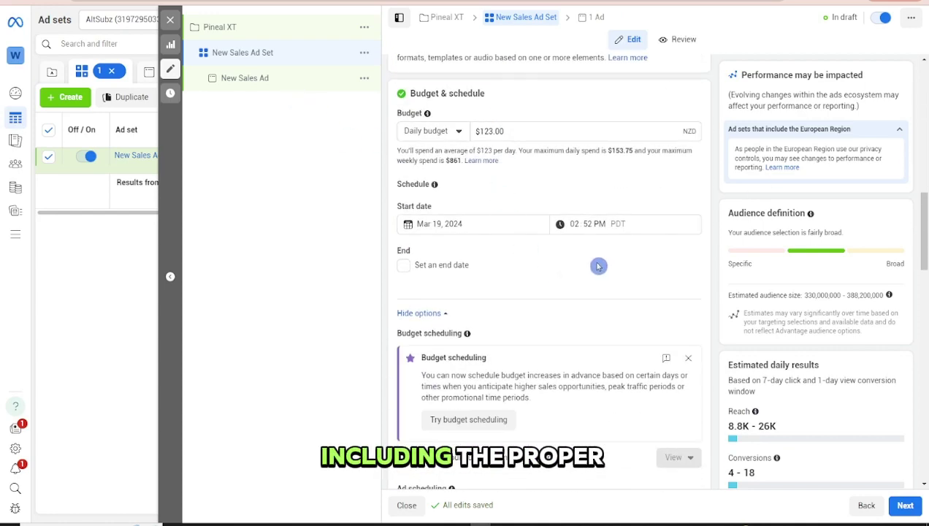